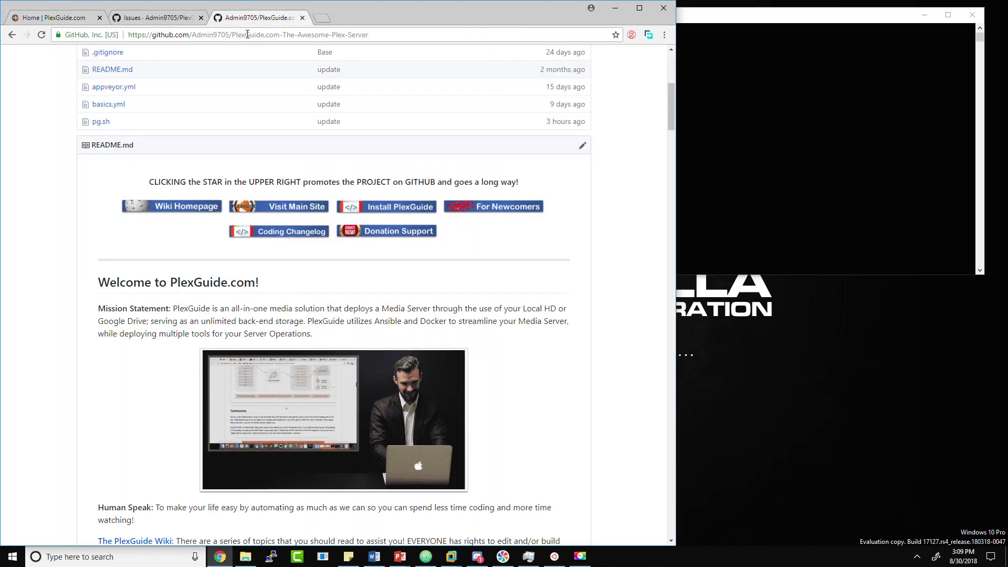
Step: Bring Chrome forward and select the address bar on the PlexGuide GitHub repository page
{"action": "left_click", "coordinate": [246, 36]}
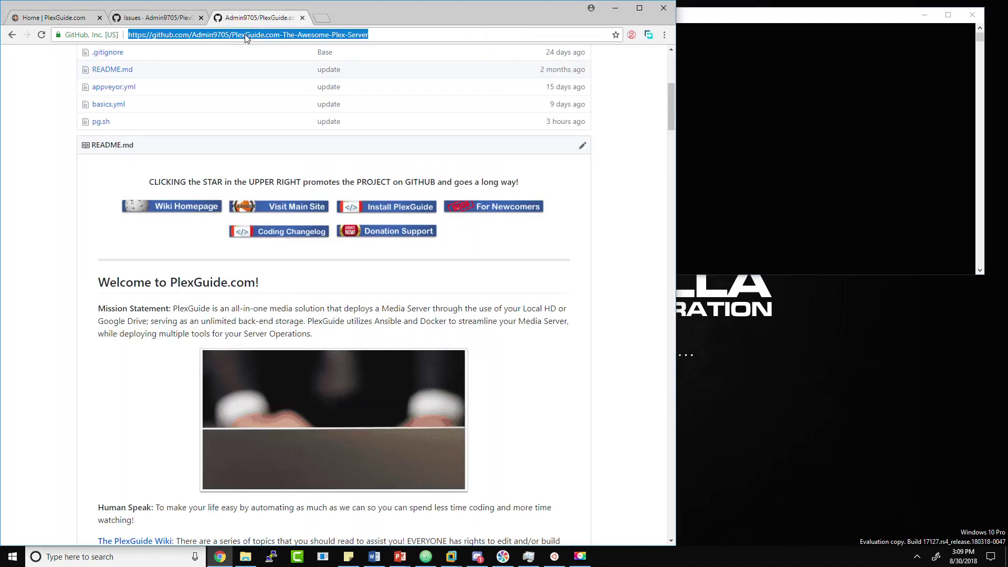
{"action": "type", "text": "hertzner cloud"}
{"action": "key", "text": "Return"}
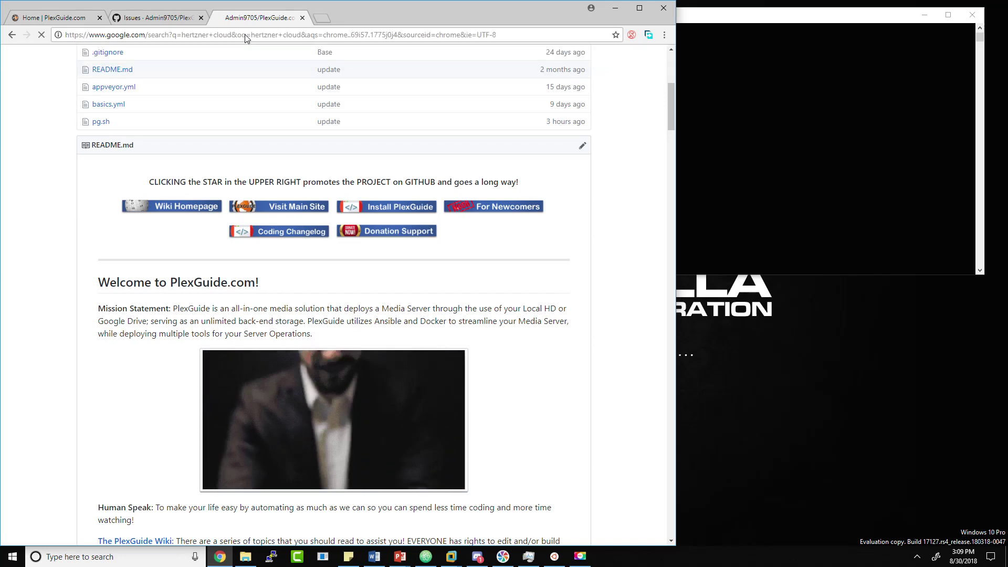
{"action": "left_click", "coordinate": [192, 182]}
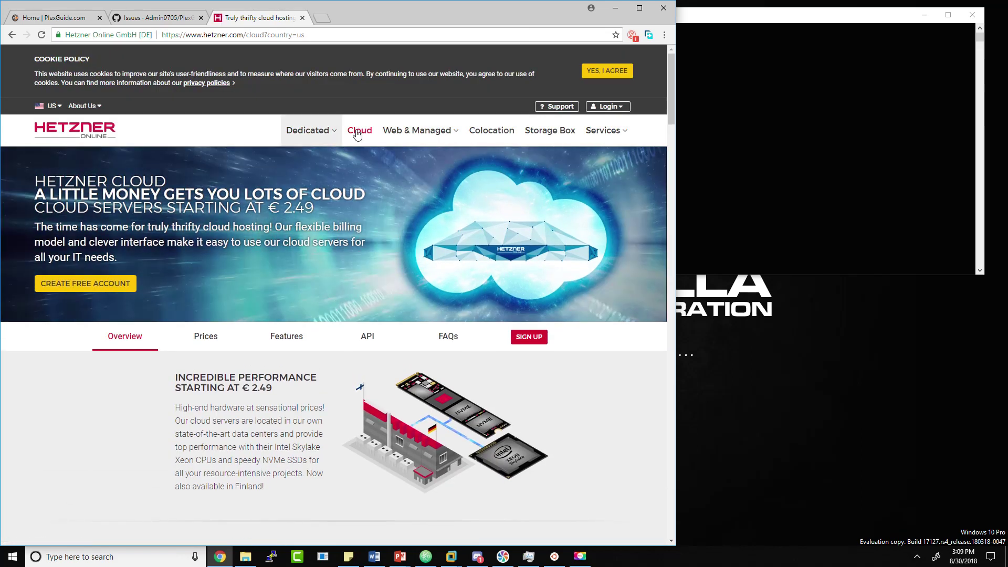
{"action": "left_click", "coordinate": [782, 181]}
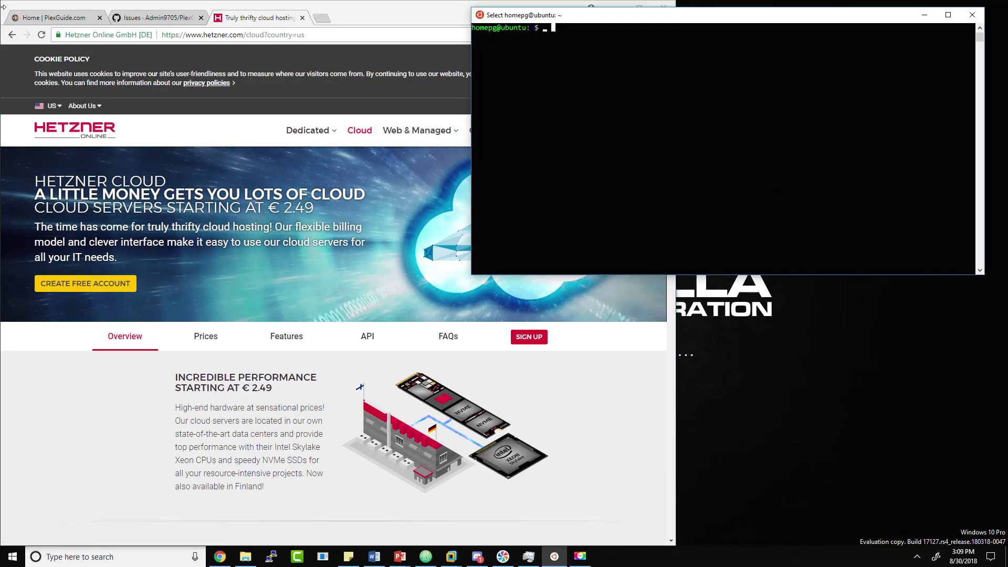
{"action": "left_click", "coordinate": [10, 35]}
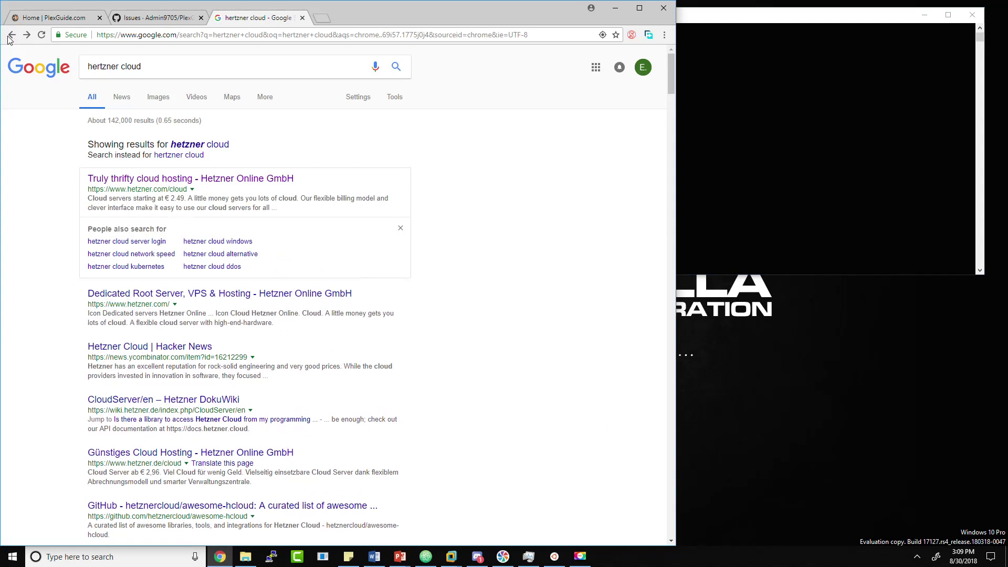
{"action": "left_click", "coordinate": [12, 38]}
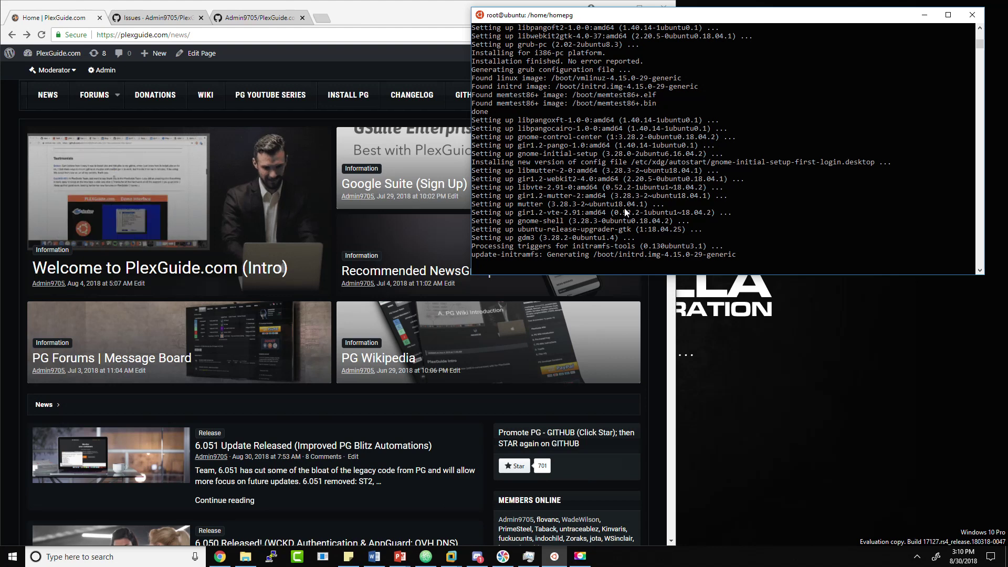
Step: Bring the Atom editor with the PlexGuide.com-The-Awesome-Plex-Server4 project to the front
{"action": "left_click", "coordinate": [427, 558]}
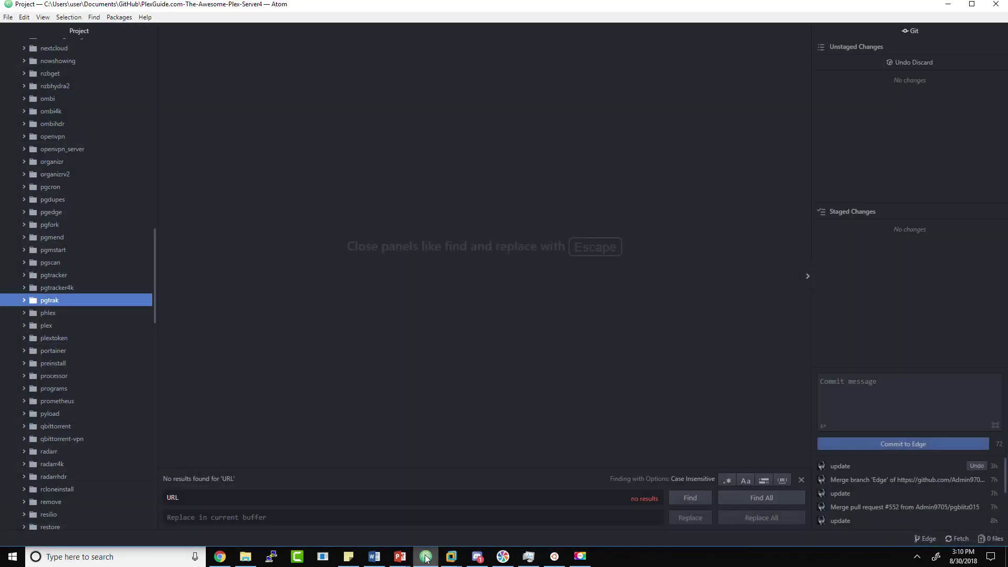
Step: Collapse the roles folder in Atom and bring up the PlexGuide.com news site
{"action": "scroll", "coordinate": [33, 253], "scroll_direction": "up", "scroll_amount": 15}
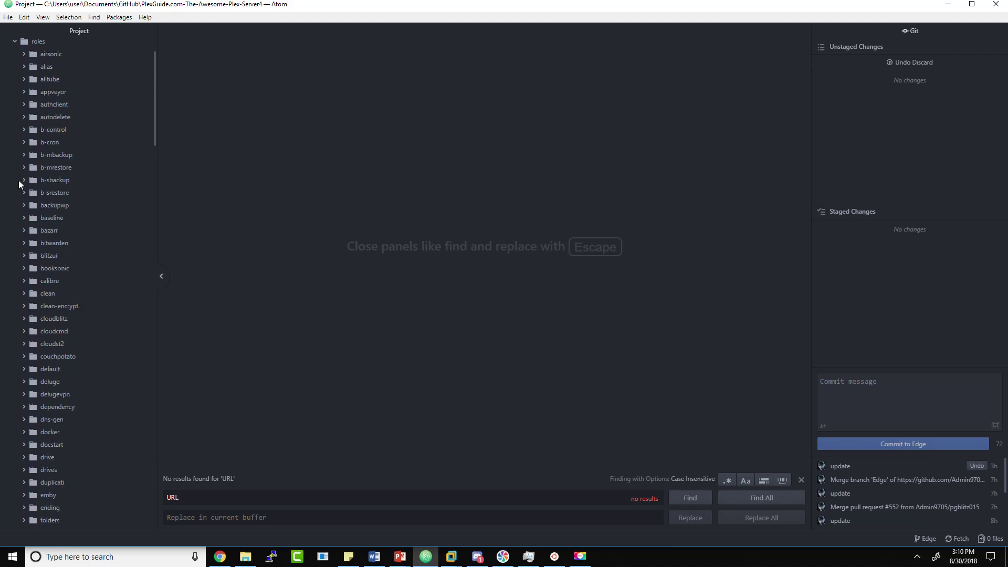
{"action": "left_click", "coordinate": [38, 99]}
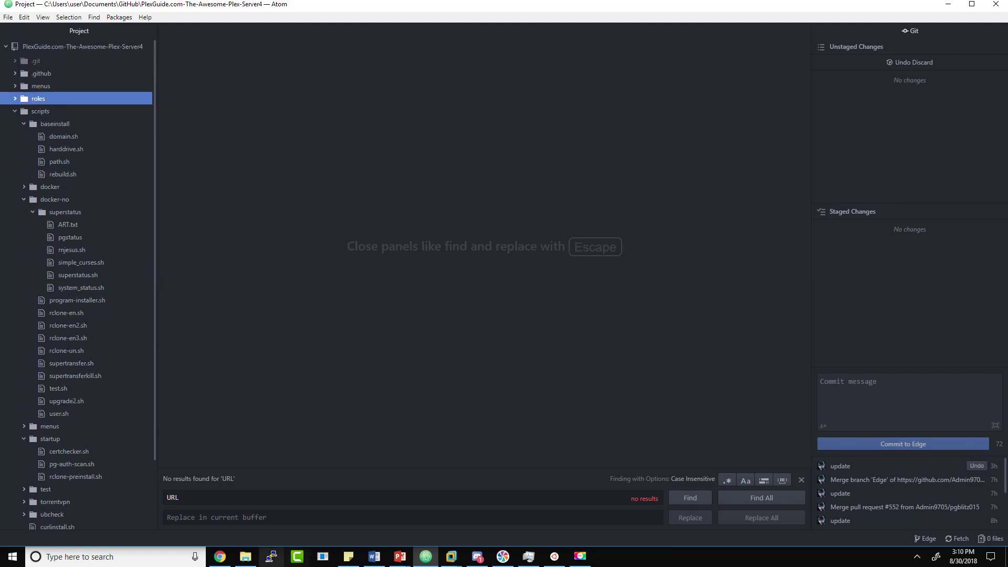
{"action": "left_click", "coordinate": [221, 558]}
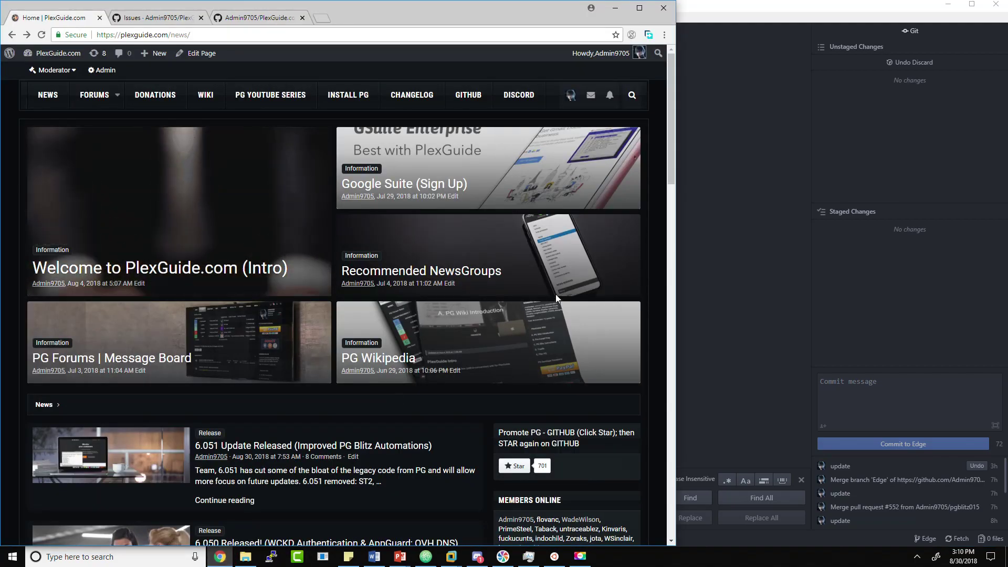
{"action": "scroll", "coordinate": [556, 294], "scroll_direction": "down", "scroll_amount": 5}
{"action": "scroll", "coordinate": [546, 330], "scroll_direction": "down", "scroll_amount": 3}
{"action": "scroll", "coordinate": [609, 329], "scroll_direction": "up", "scroll_amount": 2}
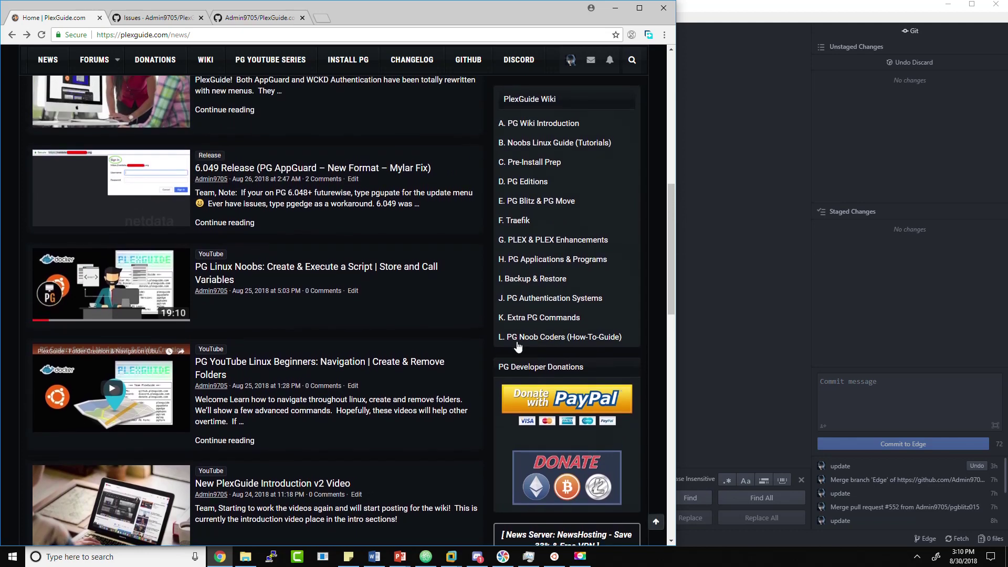
Step: Open and read the L. PG Noob Coders (How-To-Guide) wiki page
{"action": "left_click", "coordinate": [549, 339]}
{"action": "scroll", "coordinate": [216, 351], "scroll_direction": "down", "scroll_amount": 4}
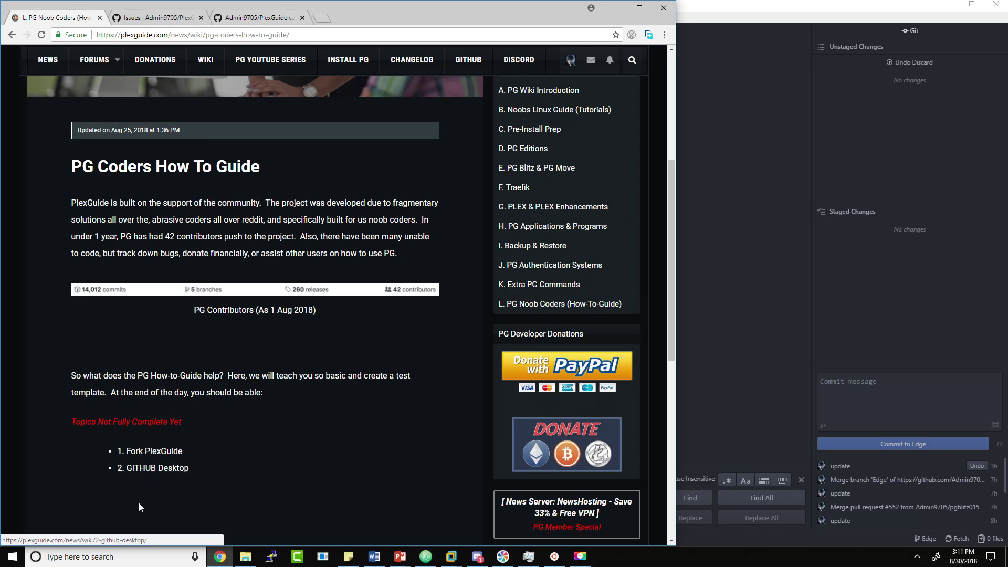
{"action": "scroll", "coordinate": [241, 432], "scroll_direction": "up", "scroll_amount": 3}
{"action": "scroll", "coordinate": [242, 433], "scroll_direction": "up", "scroll_amount": 2}
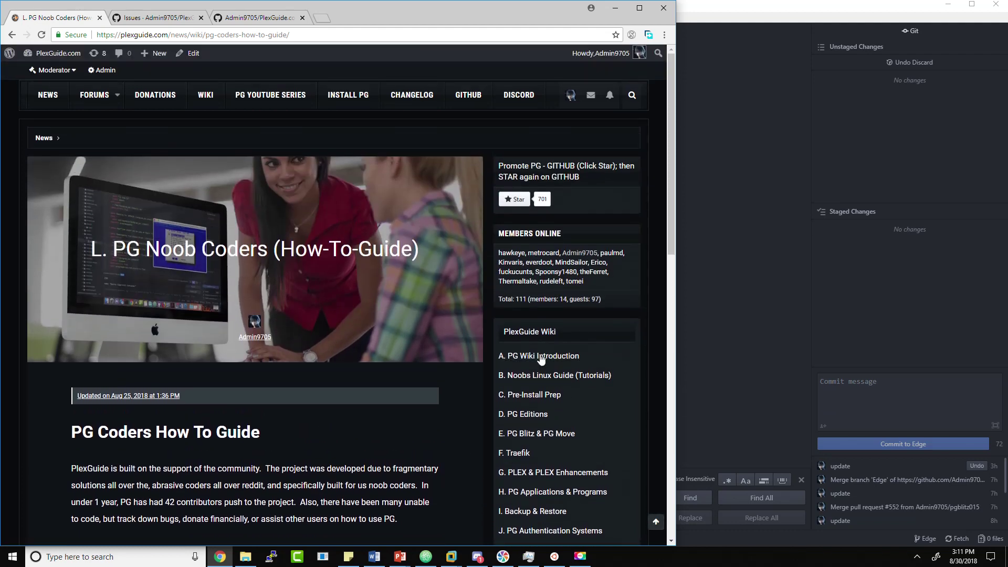
Step: Open and read the B. Noobs Linux Guide (Tutorials) wiki page
{"action": "left_click", "coordinate": [532, 377]}
{"action": "scroll", "coordinate": [367, 342], "scroll_direction": "down", "scroll_amount": 3}
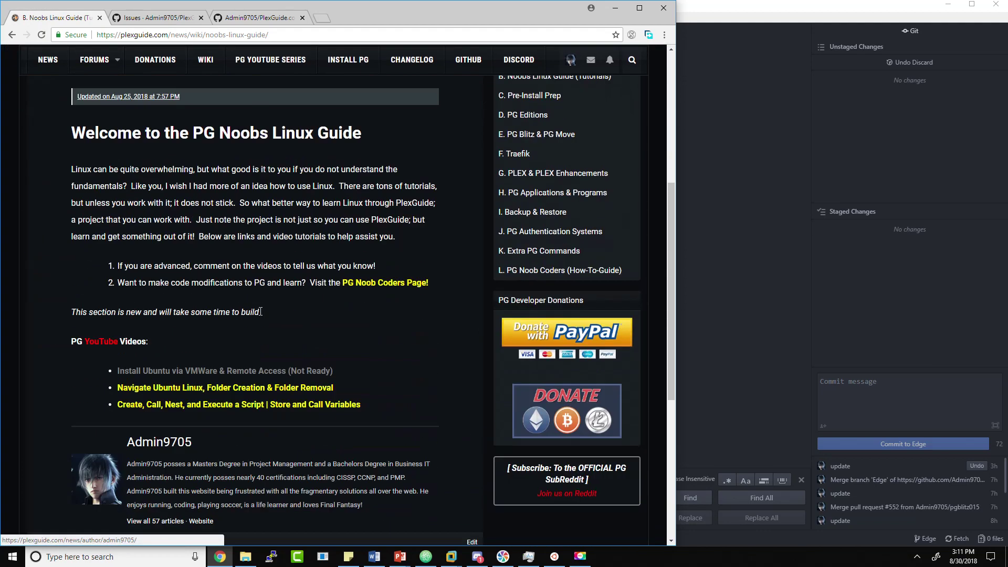
{"action": "scroll", "coordinate": [260, 312], "scroll_direction": "down", "scroll_amount": 1}
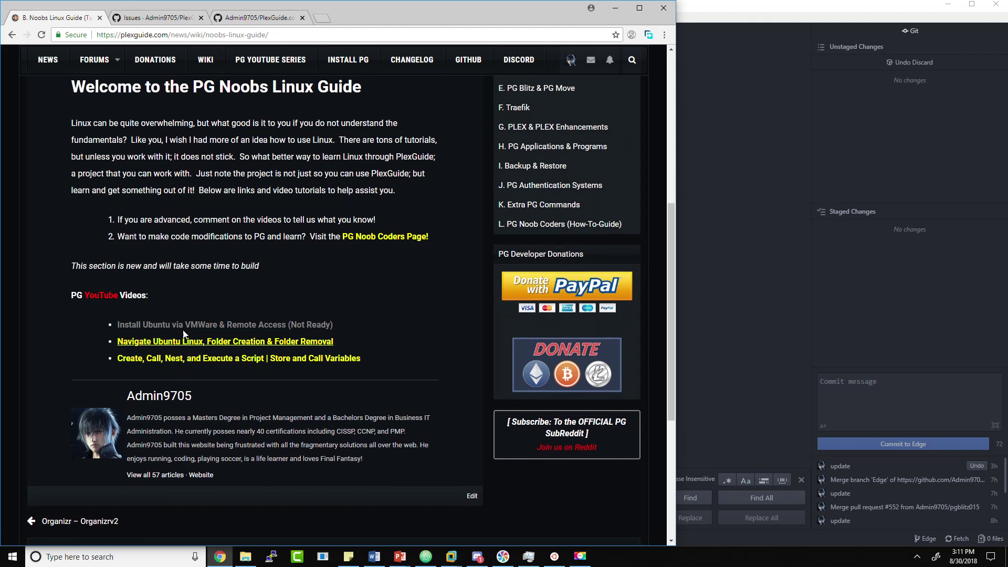
{"action": "scroll", "coordinate": [221, 349], "scroll_direction": "up", "scroll_amount": 5}
{"action": "scroll", "coordinate": [254, 364], "scroll_direction": "down", "scroll_amount": 4}
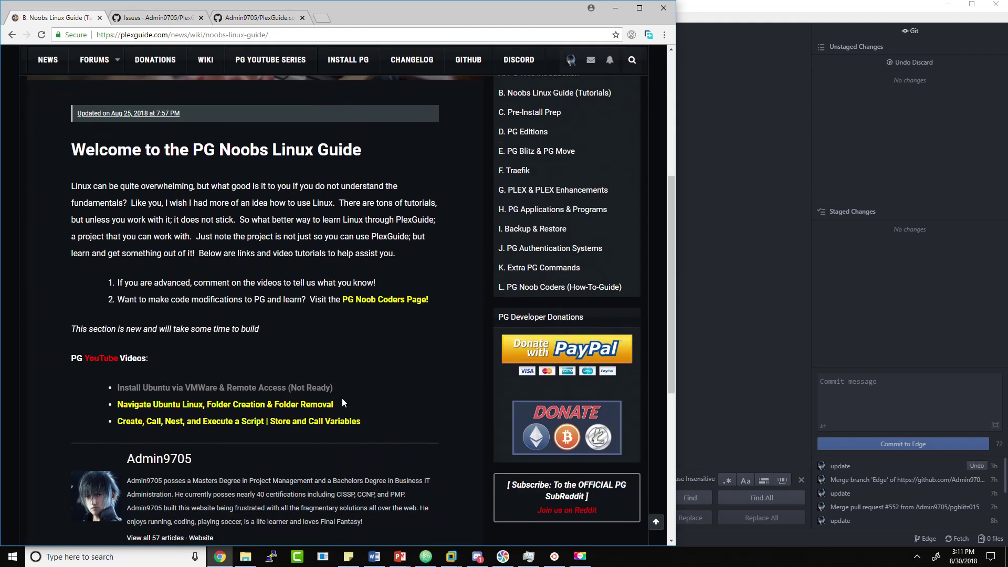
{"action": "scroll", "coordinate": [258, 229], "scroll_direction": "up", "scroll_amount": 5}
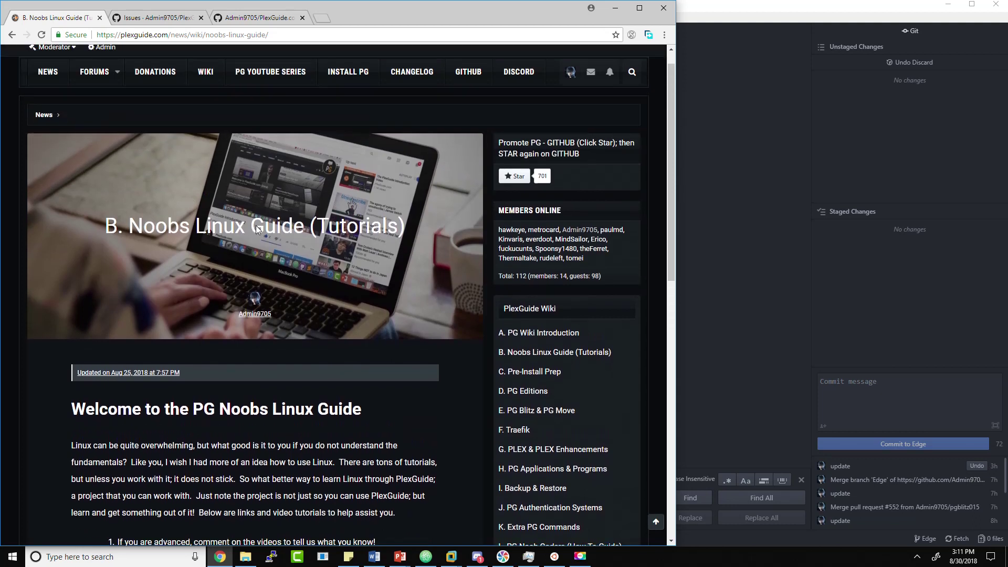
Step: Go back to the PlexGuide news home page, then minimize the browser to reveal Atom
{"action": "left_click", "coordinate": [12, 35]}
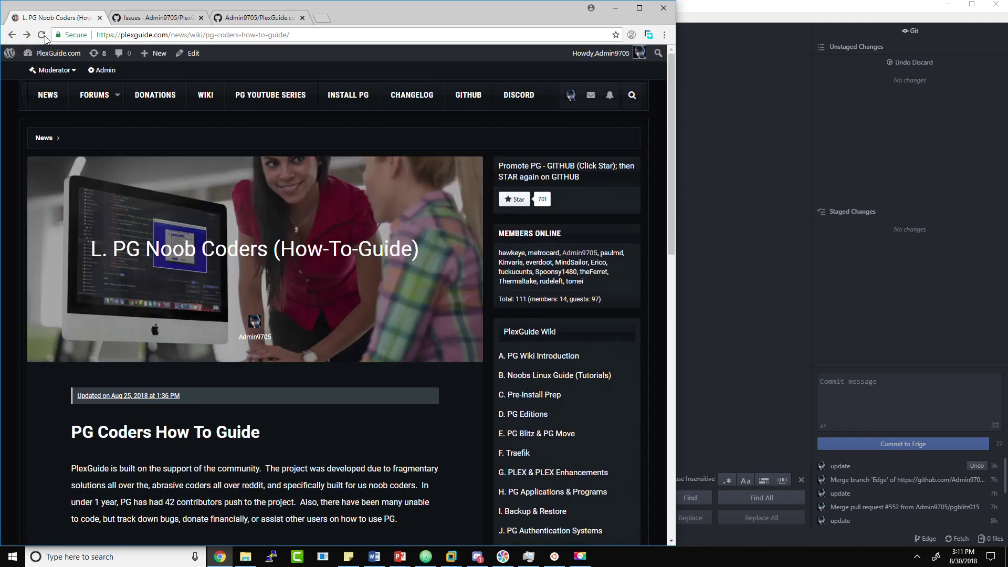
{"action": "left_click", "coordinate": [63, 95]}
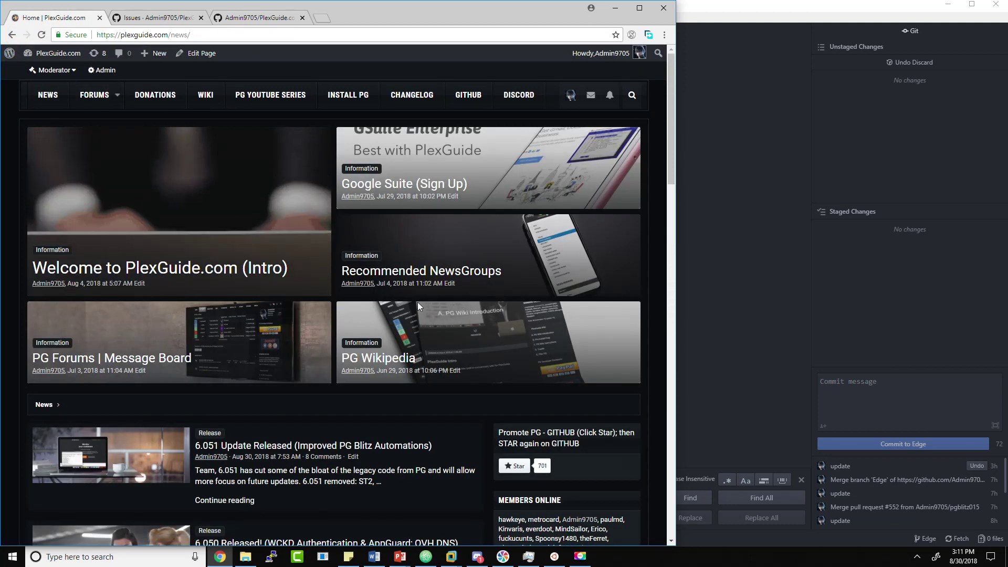
{"action": "left_click", "coordinate": [616, 8]}
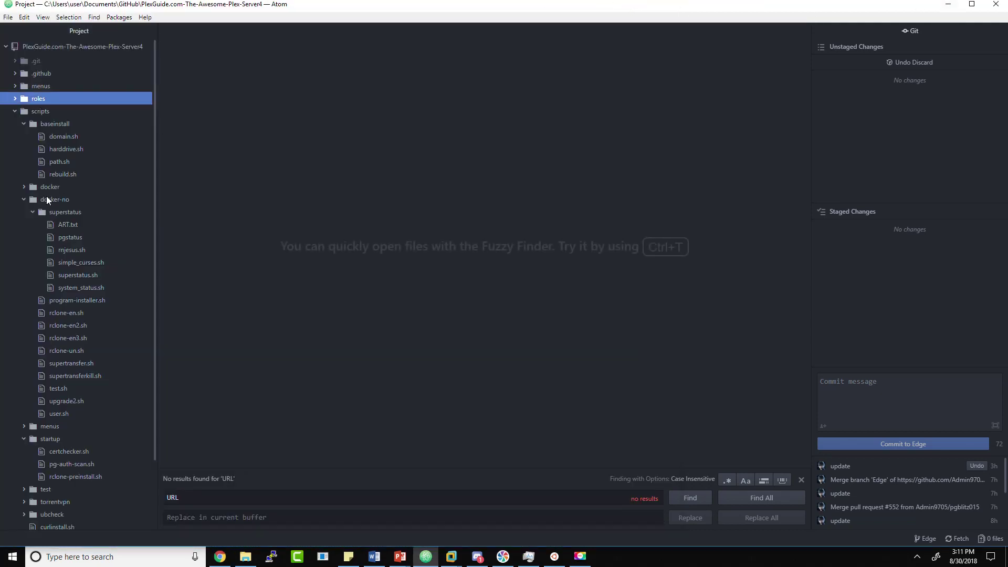
Step: Collapse the roles and scripts folders in Atom's project tree
{"action": "left_click", "coordinate": [21, 100]}
{"action": "left_click", "coordinate": [15, 101]}
{"action": "left_click", "coordinate": [13, 113]}
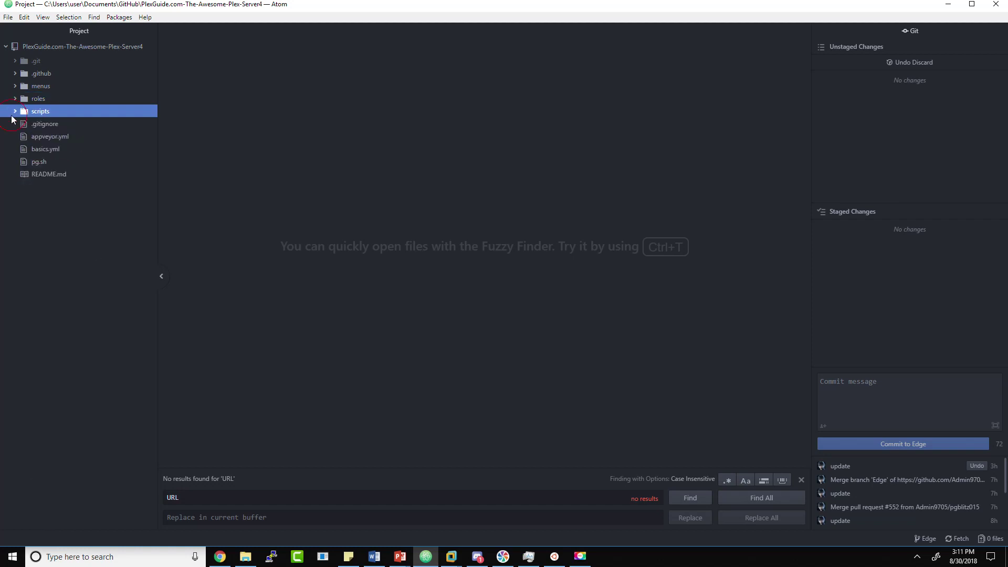
Step: Center the terminal, enter plexguide at the root prompt, then select Atom's menus folder
{"action": "left_click", "coordinate": [948, 7]}
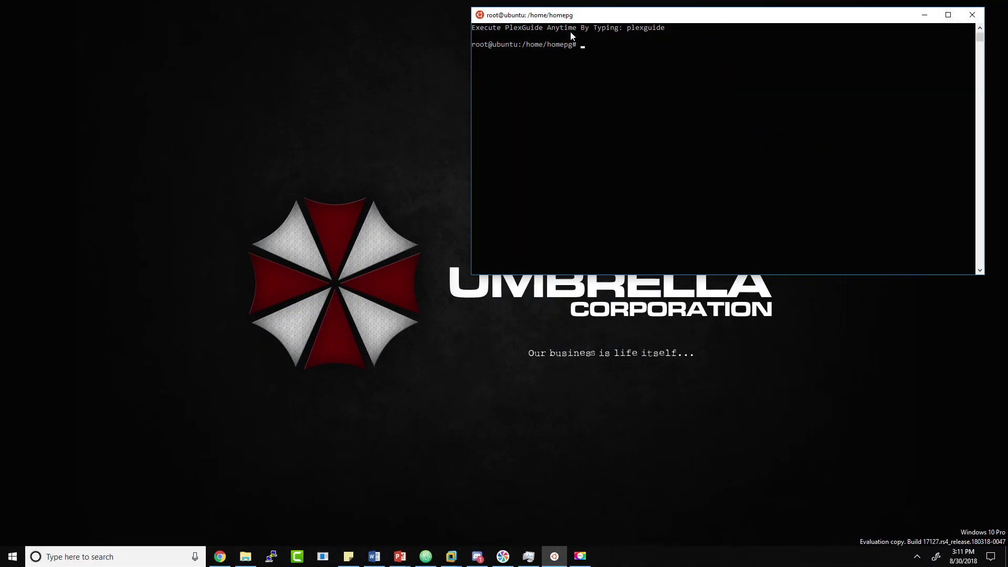
{"action": "left_click_drag", "start_coordinate": [588, 18], "coordinate": [390, 56]}
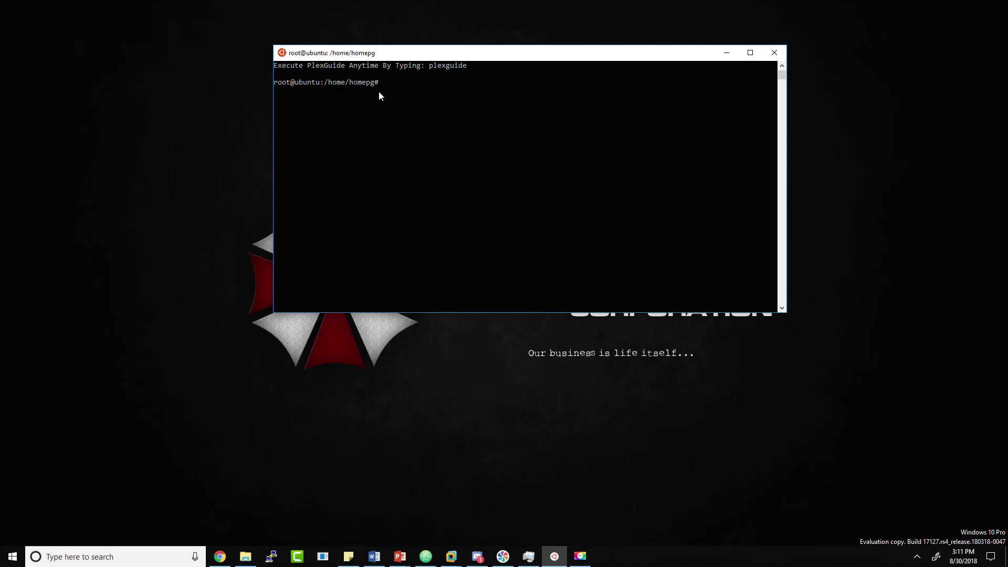
{"action": "type", "text": "exguide"}
{"action": "left_click", "coordinate": [426, 556]}
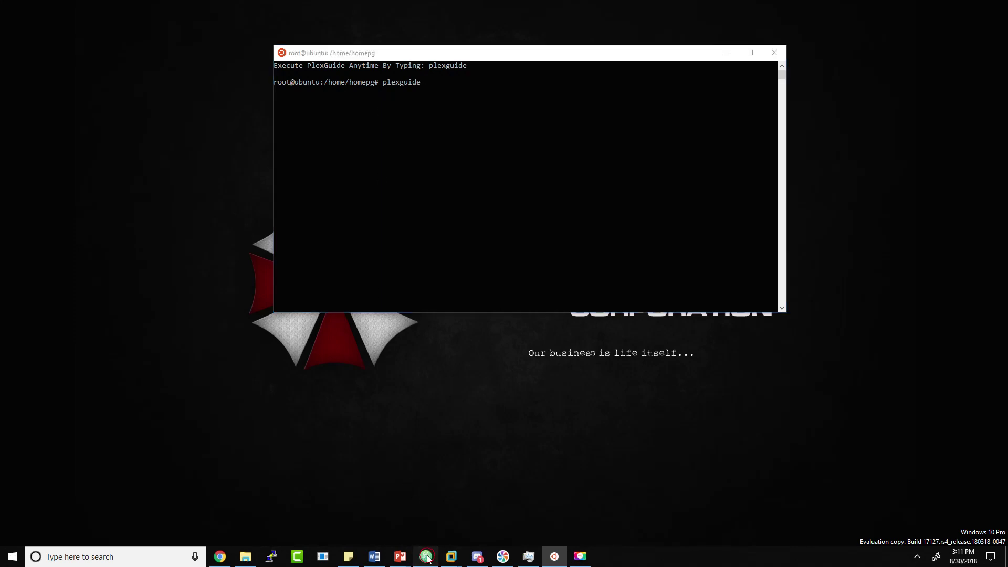
{"action": "left_click", "coordinate": [16, 87]}
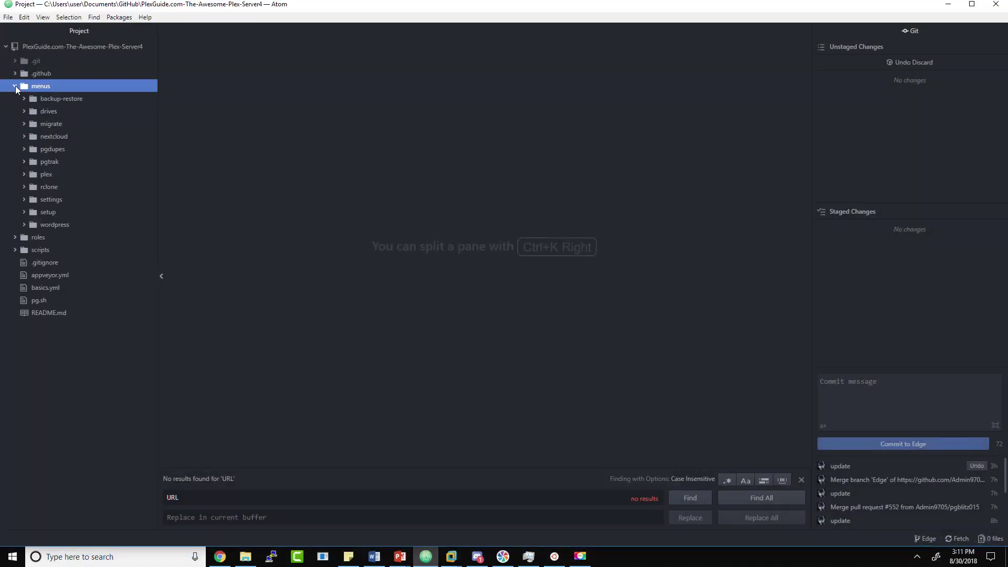
{"action": "left_click", "coordinate": [40, 301]}
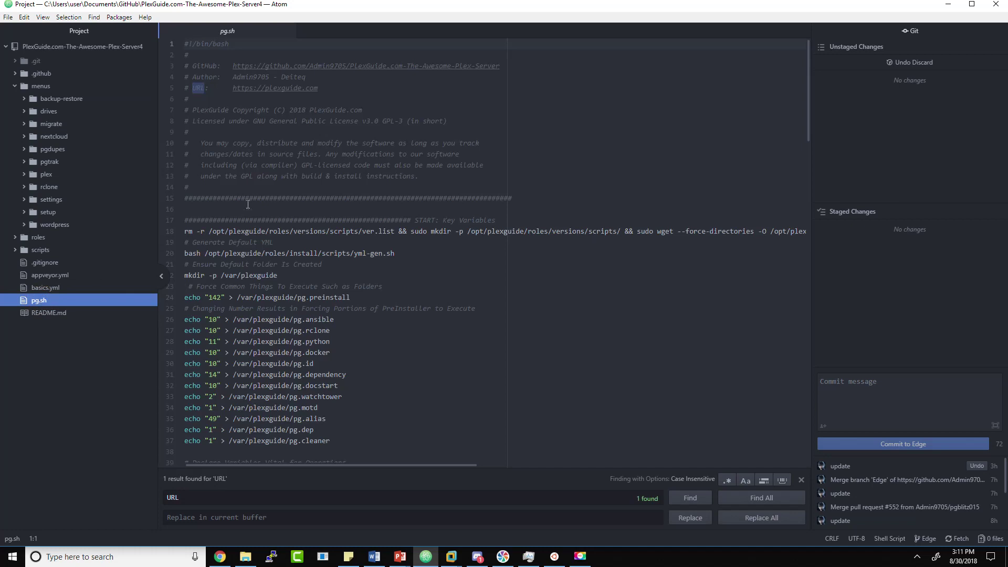
{"action": "scroll", "coordinate": [307, 225], "scroll_direction": "down", "scroll_amount": 3}
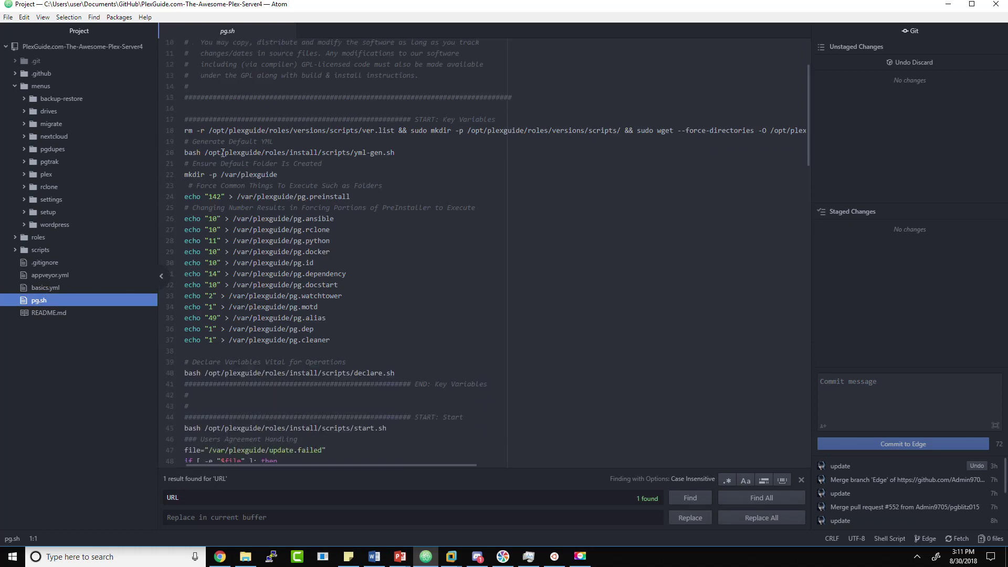
{"action": "scroll", "coordinate": [287, 182], "scroll_direction": "down", "scroll_amount": 2}
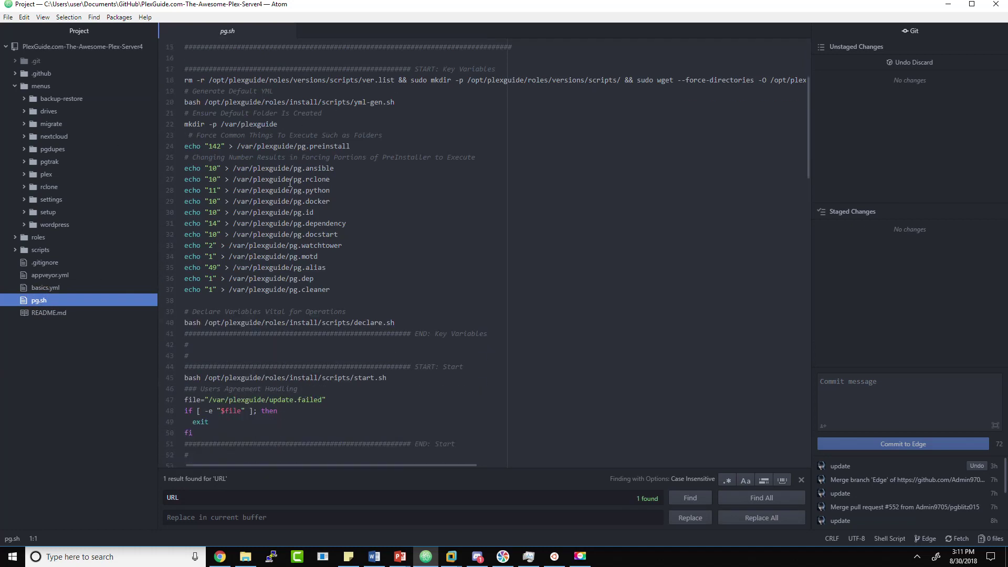
{"action": "scroll", "coordinate": [216, 196], "scroll_direction": "down", "scroll_amount": 15}
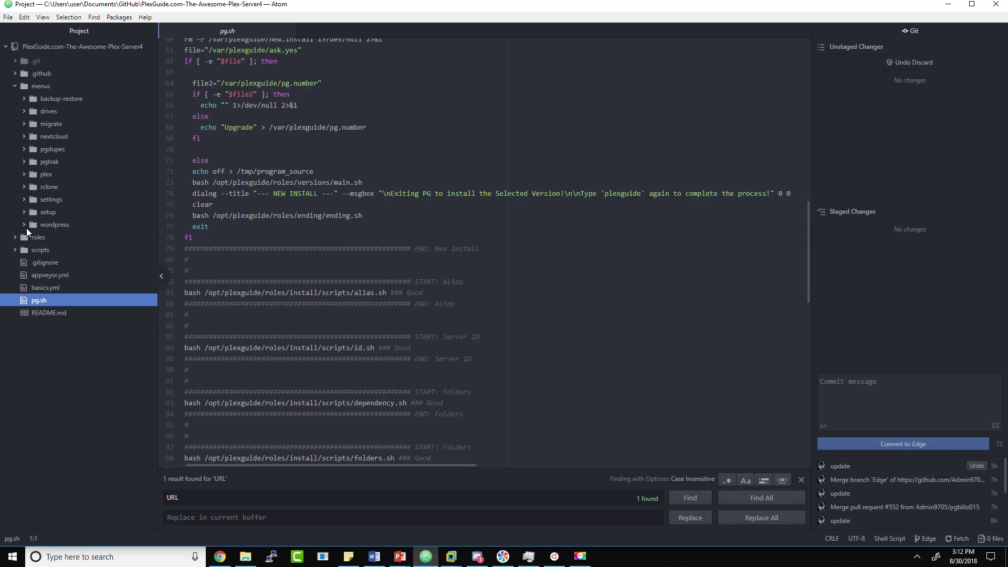
{"action": "scroll", "coordinate": [292, 266], "scroll_direction": "up", "scroll_amount": 13}
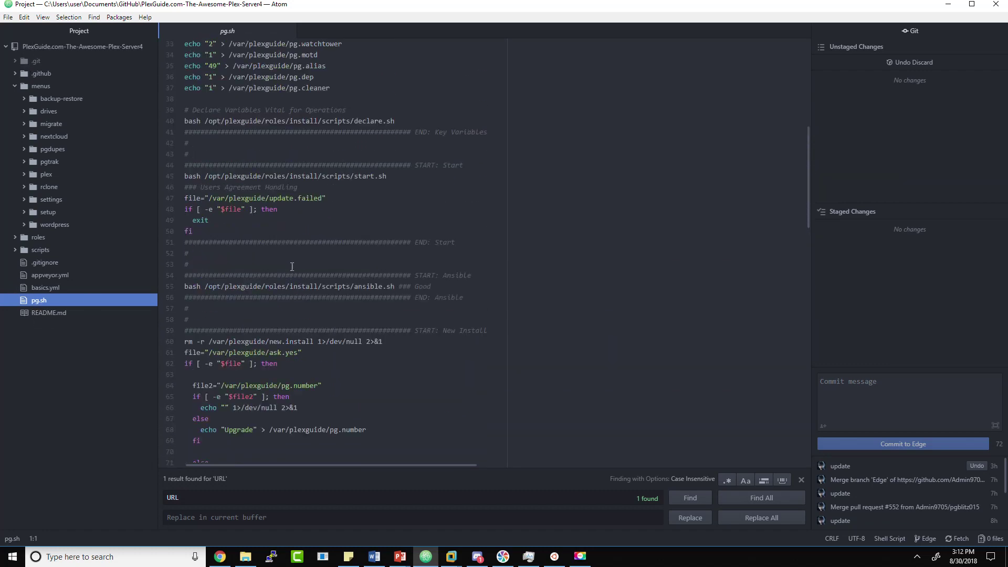
{"action": "scroll", "coordinate": [286, 252], "scroll_direction": "up", "scroll_amount": 7}
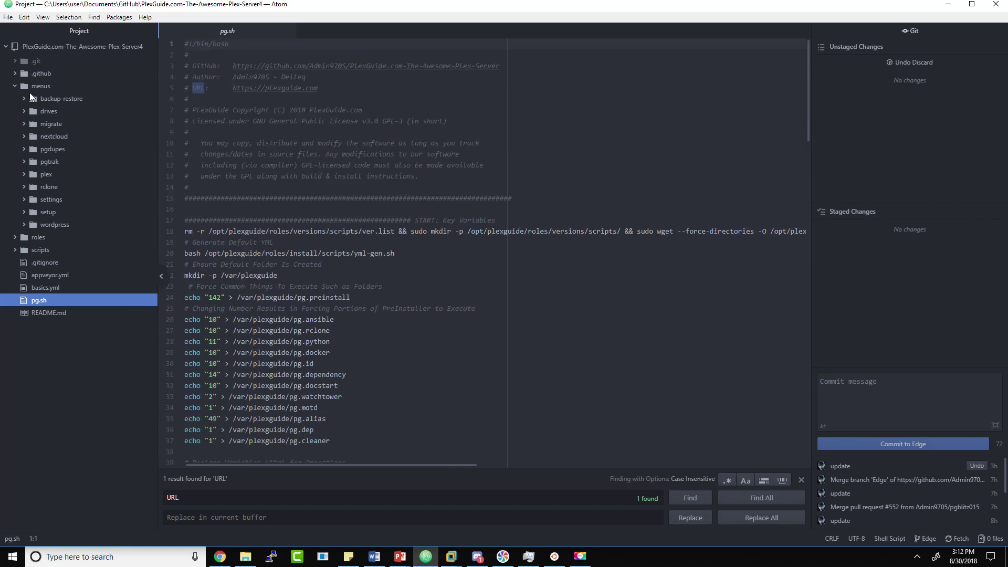
{"action": "left_click", "coordinate": [23, 84]}
{"action": "left_click", "coordinate": [24, 98]}
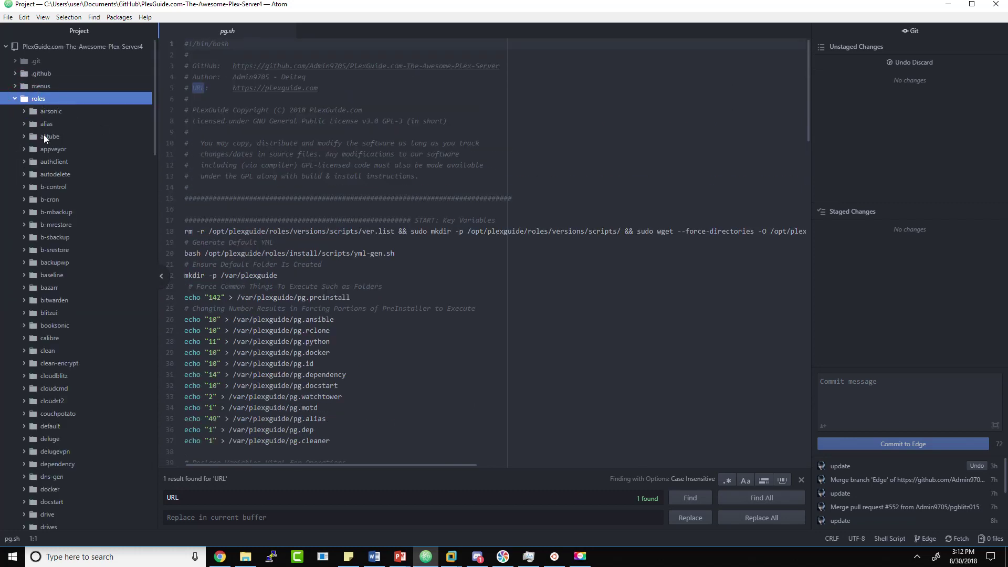
{"action": "left_click", "coordinate": [47, 126]}
{"action": "left_click", "coordinate": [52, 135]}
{"action": "left_click", "coordinate": [61, 151]}
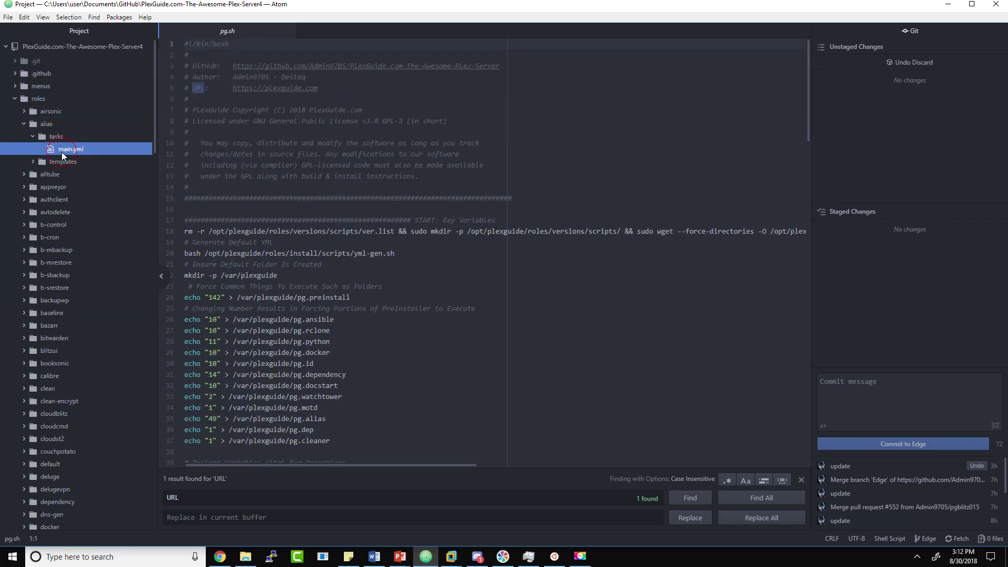
{"action": "left_click", "coordinate": [60, 159]}
{"action": "scroll", "coordinate": [92, 216], "scroll_direction": "down", "scroll_amount": 2}
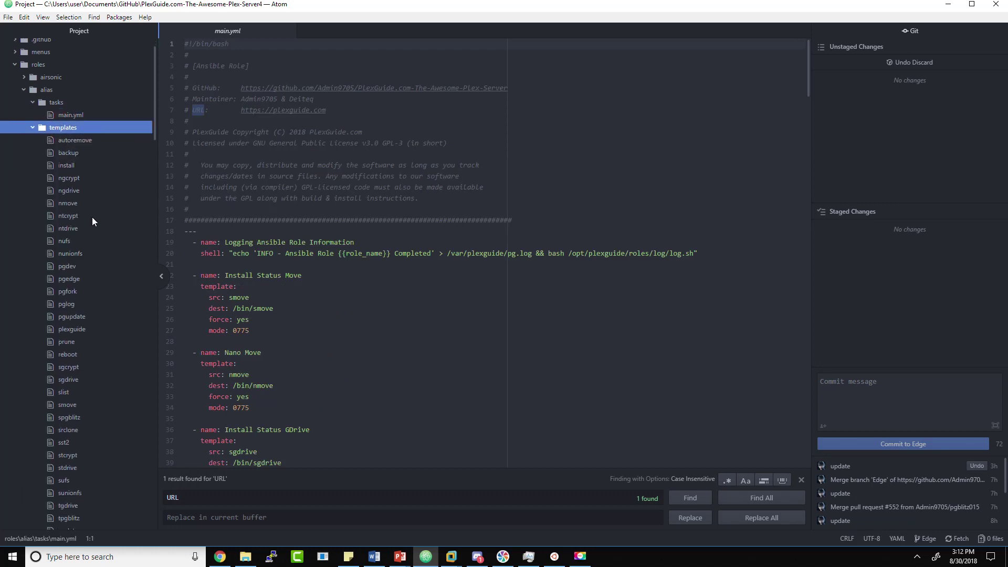
{"action": "scroll", "coordinate": [89, 213], "scroll_direction": "down", "scroll_amount": 3}
{"action": "left_click", "coordinate": [73, 153]}
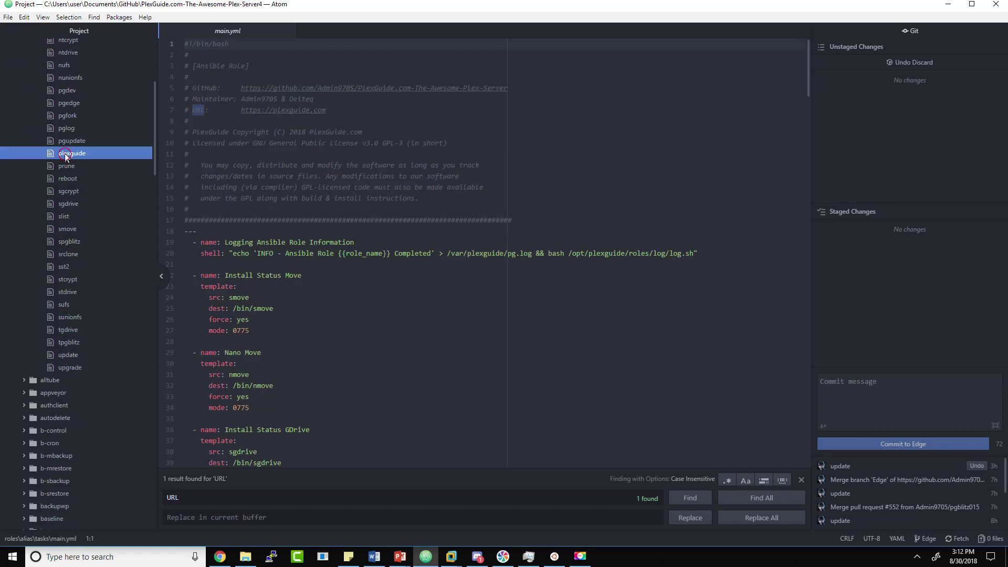
{"action": "scroll", "coordinate": [310, 287], "scroll_direction": "down", "scroll_amount": 3}
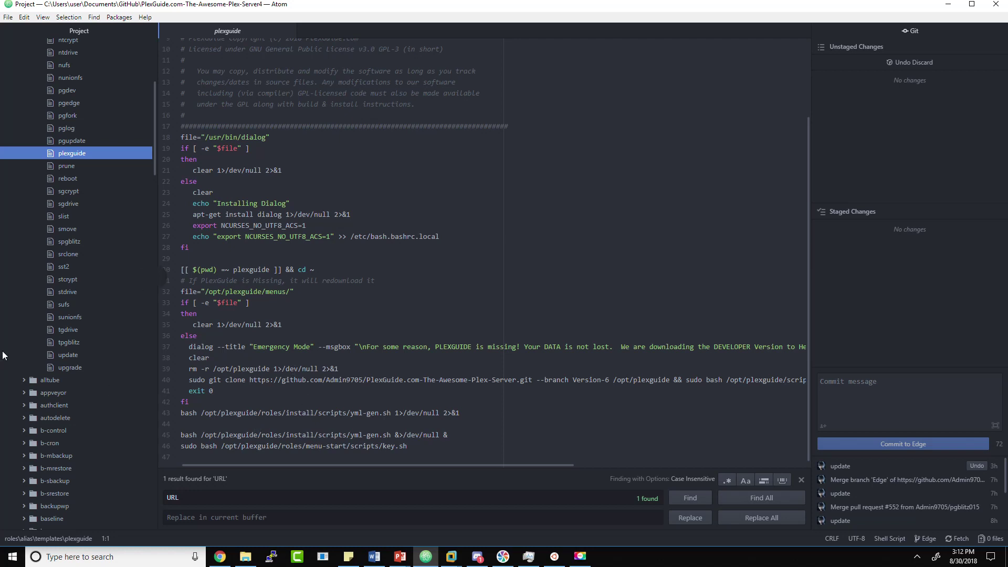
{"action": "scroll", "coordinate": [59, 405], "scroll_direction": "down", "scroll_amount": 20}
{"action": "scroll", "coordinate": [57, 455], "scroll_direction": "down", "scroll_amount": 8}
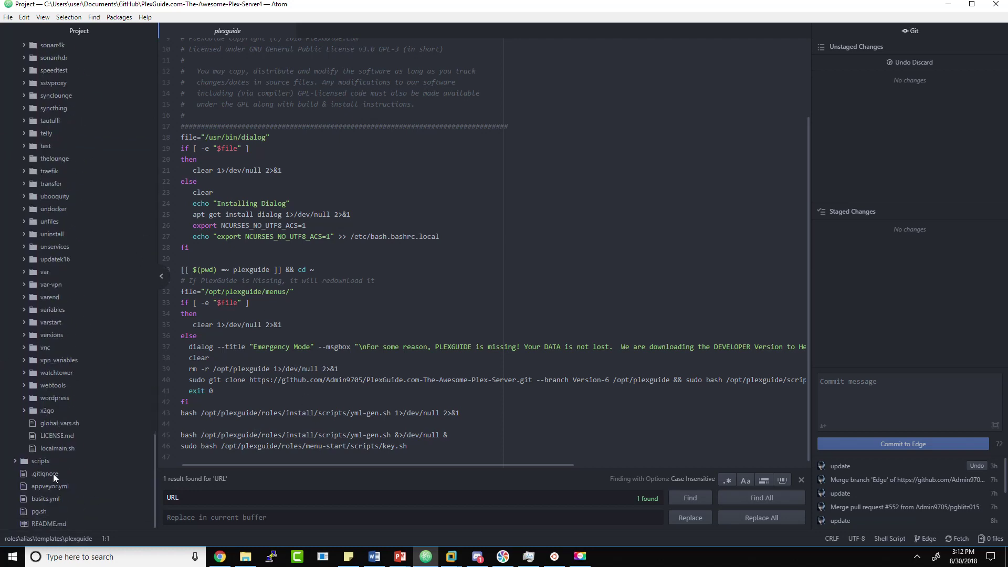
{"action": "left_click", "coordinate": [42, 511]}
{"action": "scroll", "coordinate": [316, 378], "scroll_direction": "down", "scroll_amount": 5}
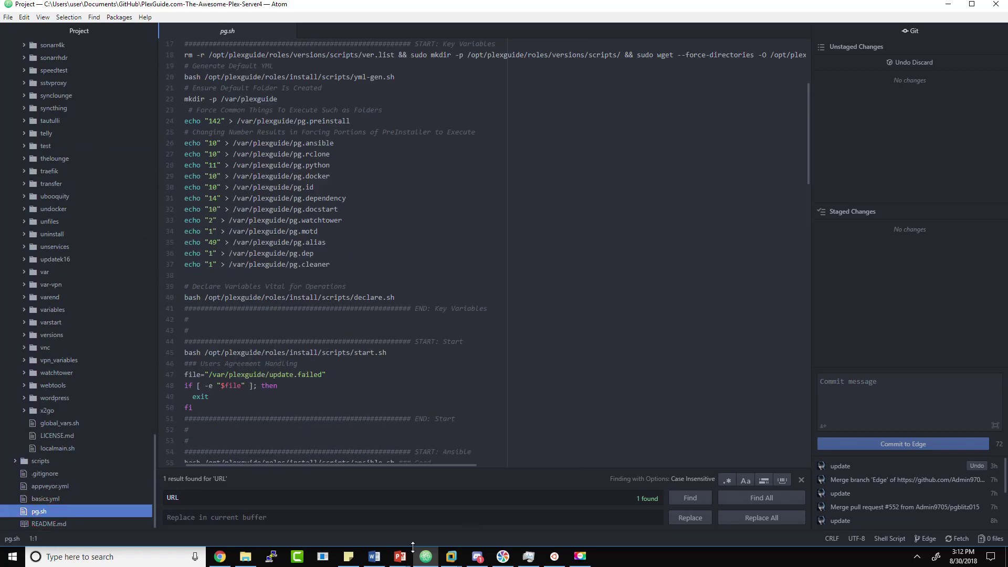
{"action": "scroll", "coordinate": [304, 234], "scroll_direction": "up", "scroll_amount": 2}
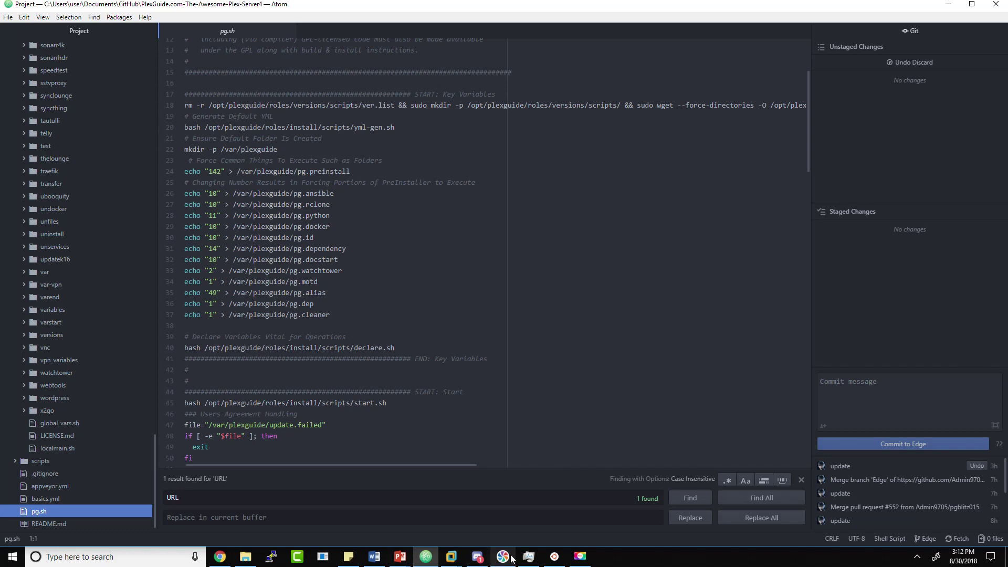
Step: Launch plexguide in the SSH terminal and agree to install or update it
{"action": "left_click", "coordinate": [555, 557]}
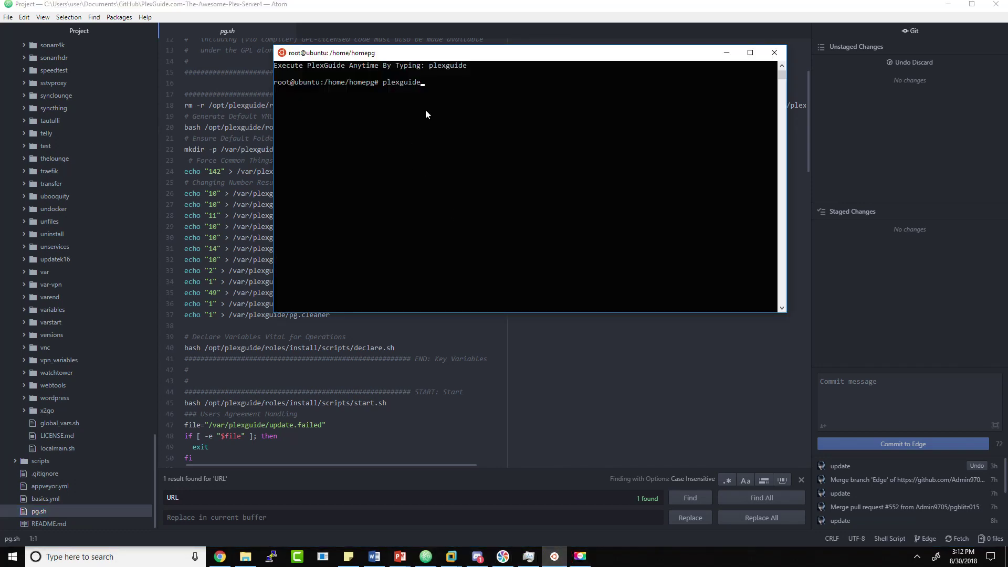
{"action": "key", "text": "Return"}
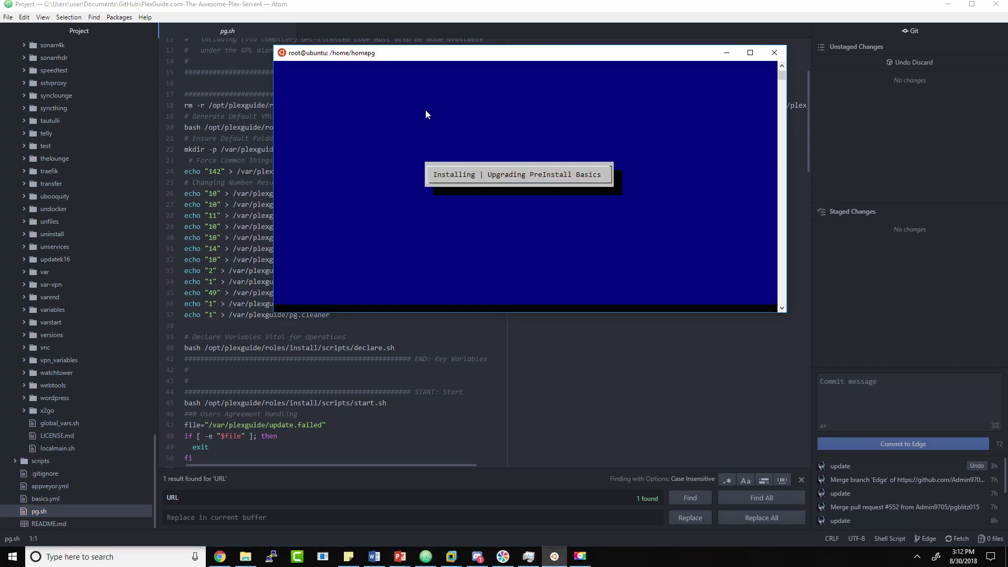
{"action": "left_click_drag", "start_coordinate": [410, 54], "coordinate": [463, 136]}
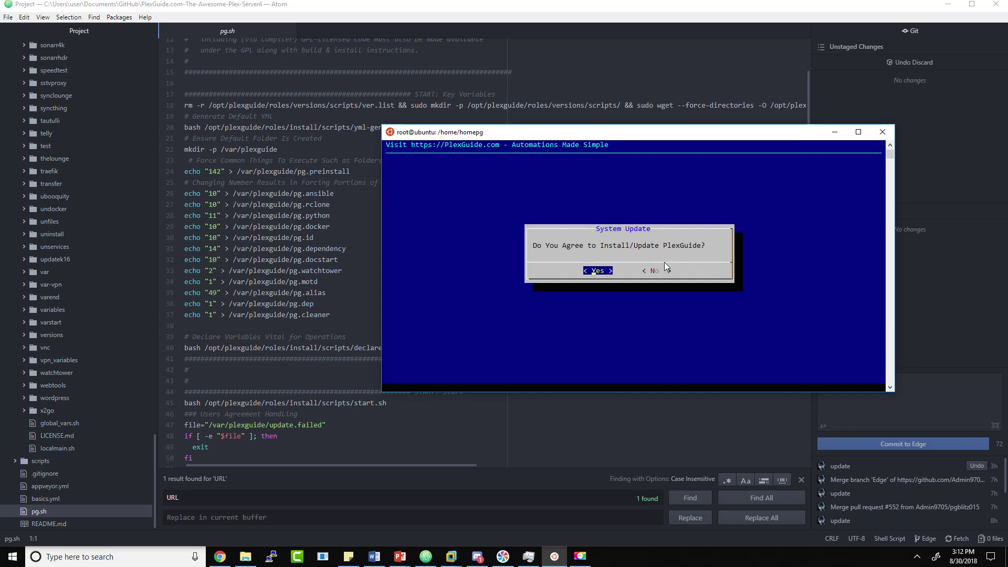
{"action": "left_click", "coordinate": [678, 247]}
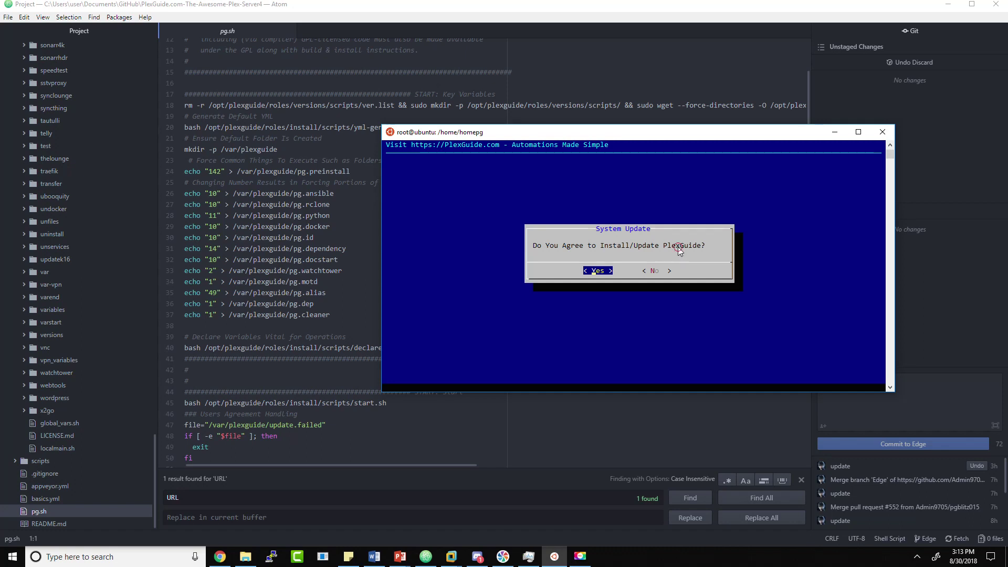
{"action": "key", "text": "Return"}
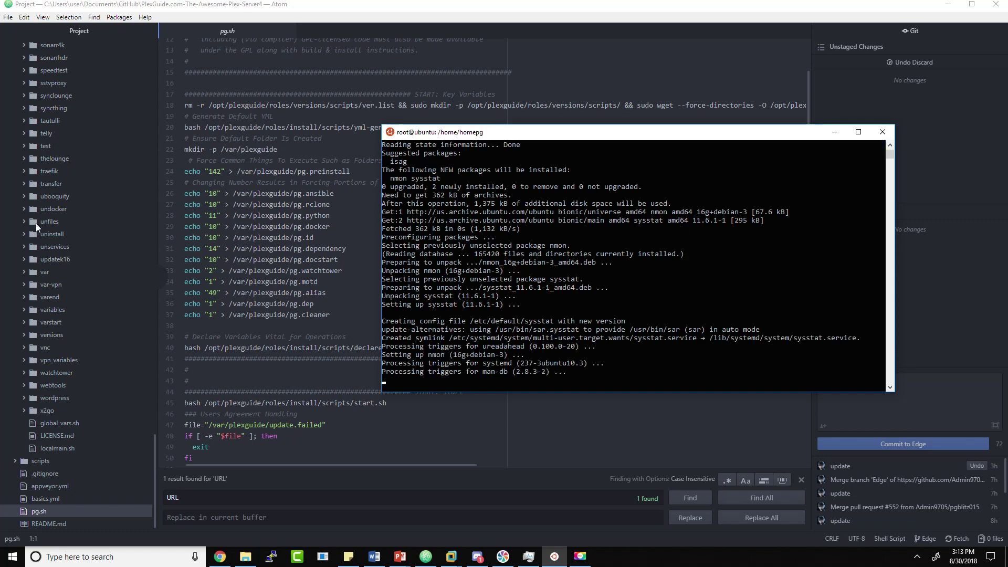
Step: Expand the install role folder in Atom's project tree
{"action": "scroll", "coordinate": [47, 274], "scroll_direction": "up", "scroll_amount": 20}
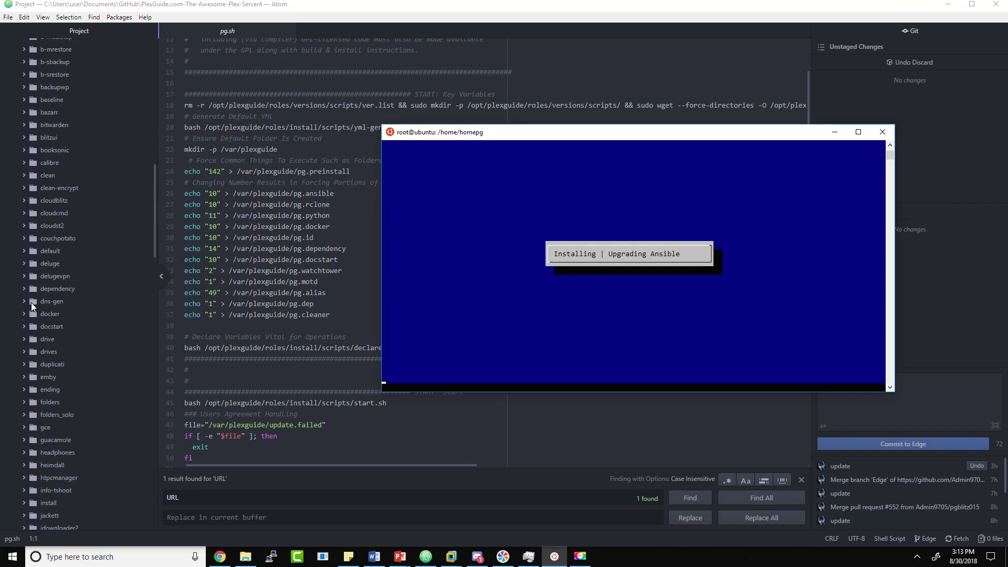
{"action": "scroll", "coordinate": [46, 309], "scroll_direction": "down", "scroll_amount": 10}
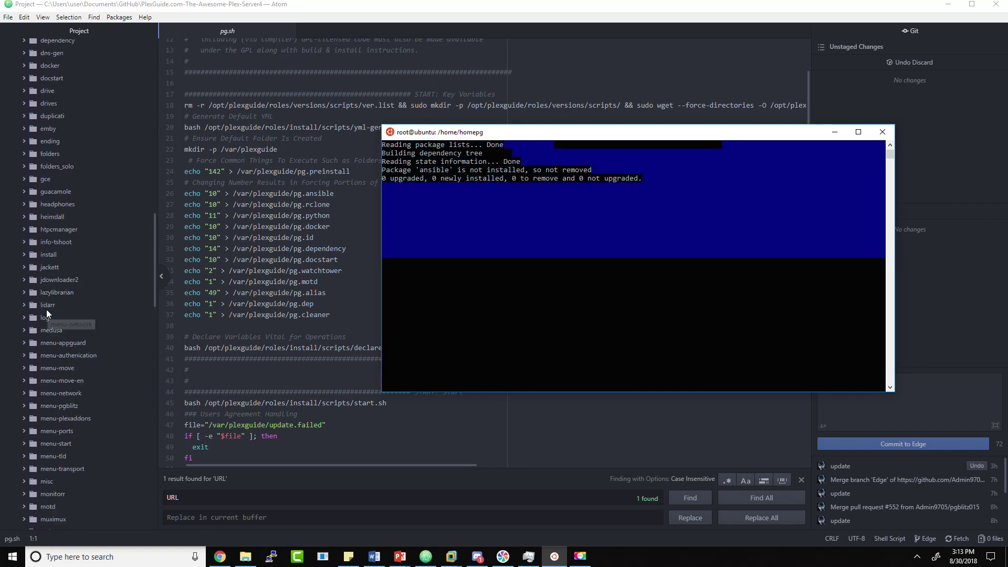
{"action": "scroll", "coordinate": [46, 311], "scroll_direction": "down", "scroll_amount": 9}
{"action": "scroll", "coordinate": [60, 232], "scroll_direction": "down", "scroll_amount": 15}
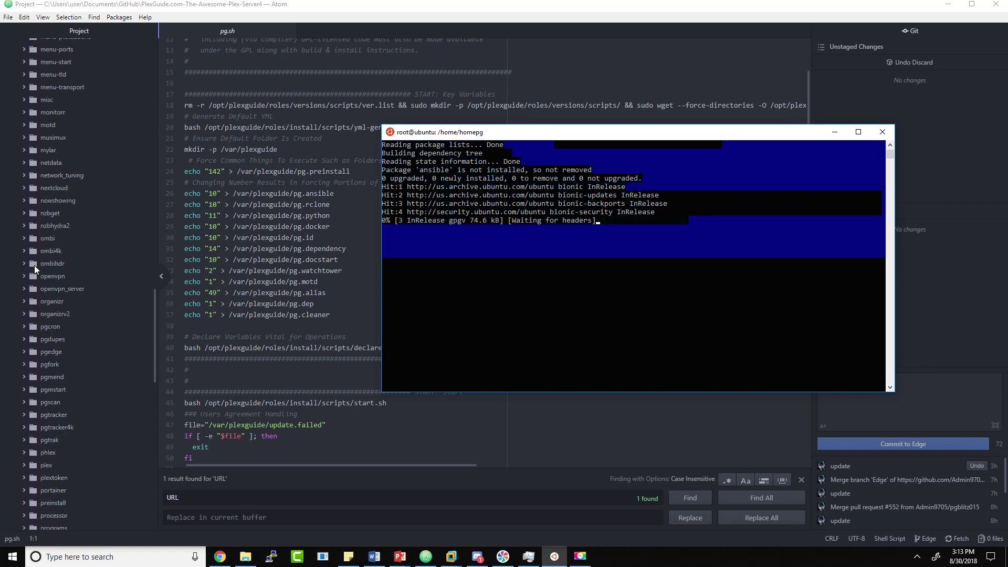
{"action": "scroll", "coordinate": [62, 337], "scroll_direction": "up", "scroll_amount": 18}
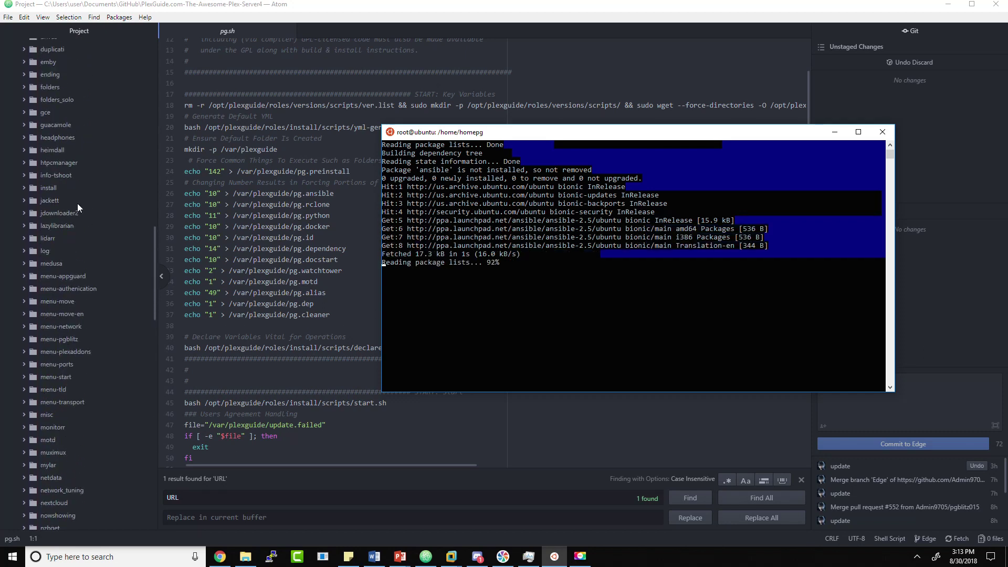
{"action": "scroll", "coordinate": [68, 210], "scroll_direction": "down", "scroll_amount": 10}
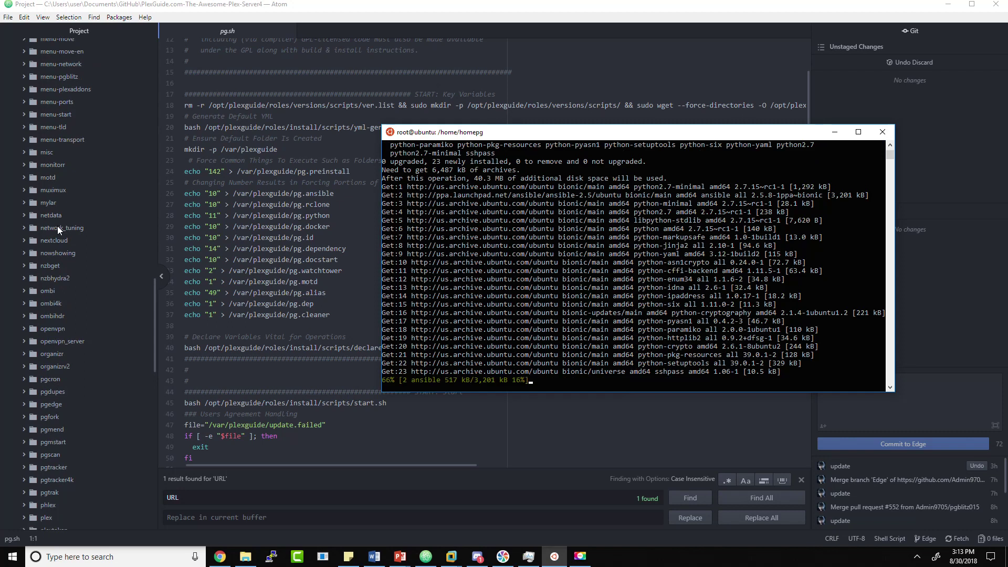
{"action": "scroll", "coordinate": [57, 226], "scroll_direction": "up", "scroll_amount": 10}
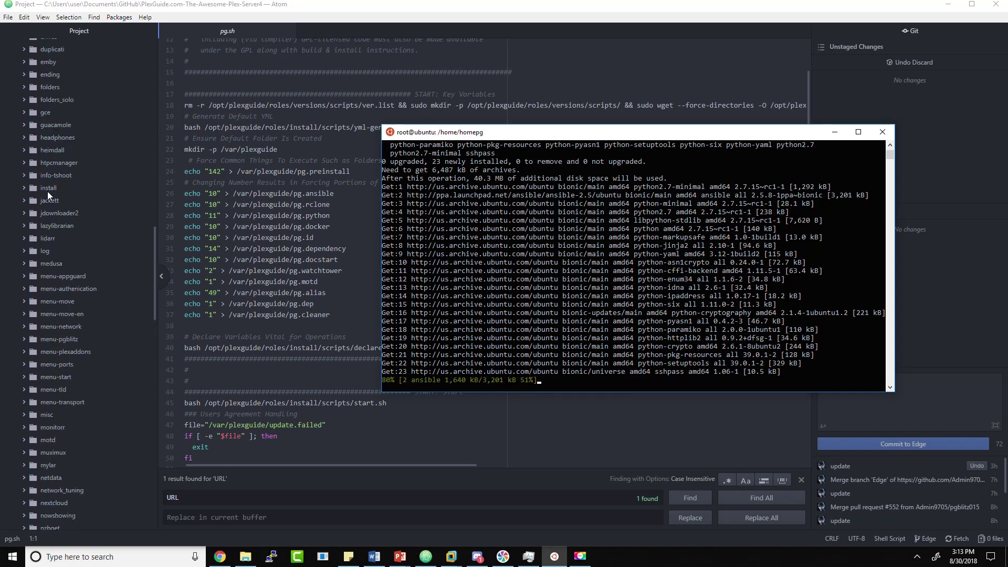
{"action": "left_click", "coordinate": [48, 188]}
Step: Expand the install role's scripts folder, then return to the installation terminal
{"action": "left_click", "coordinate": [53, 202]}
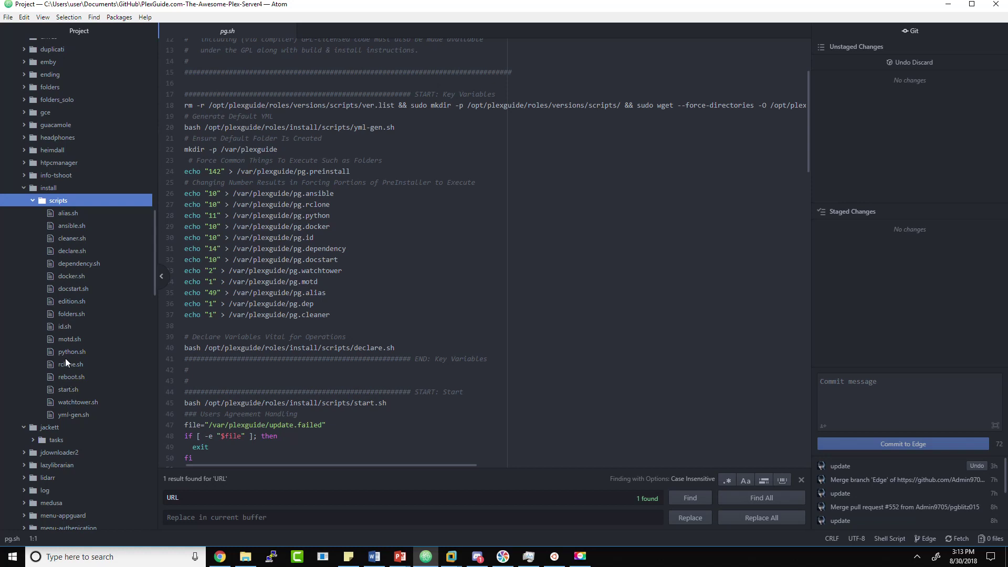
{"action": "left_click", "coordinate": [554, 556]}
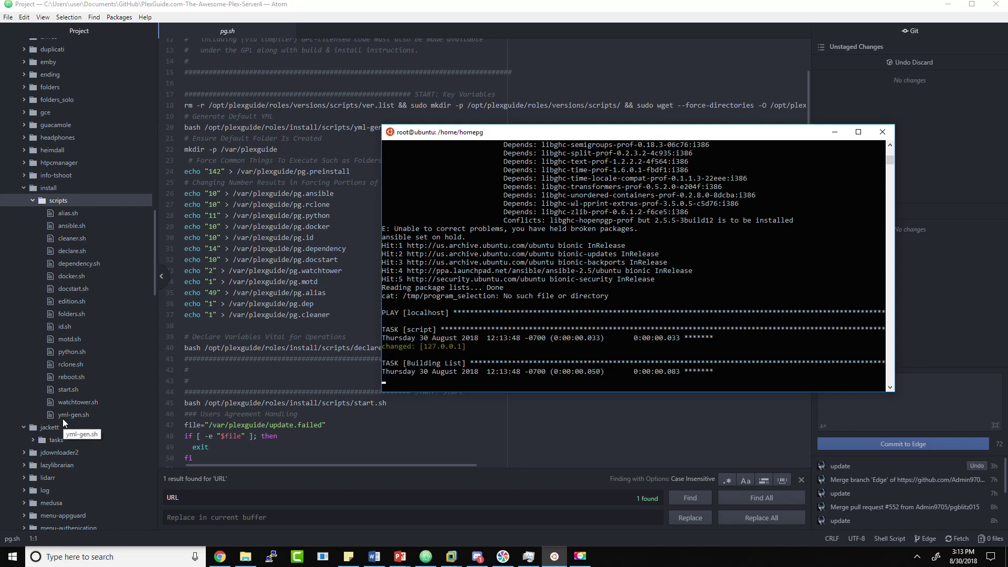
Step: Enter 6.051 as the PG version to deploy and dismiss the NEW INSTALL notice
{"action": "left_click", "coordinate": [388, 373]}
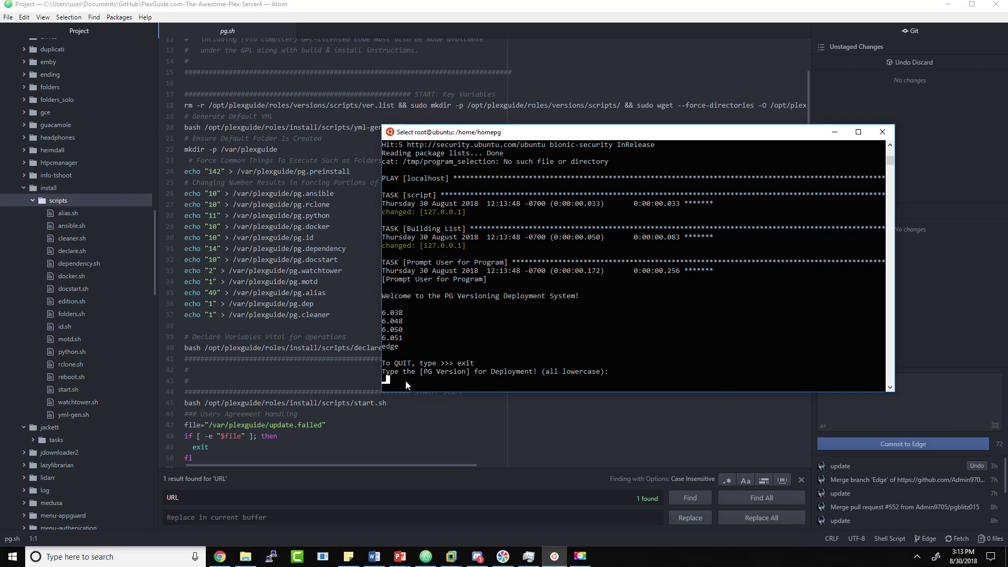
{"action": "type", "text": "6"}
{"action": "key", "text": "BackSpace"}
{"action": "type", "text": "edge"}
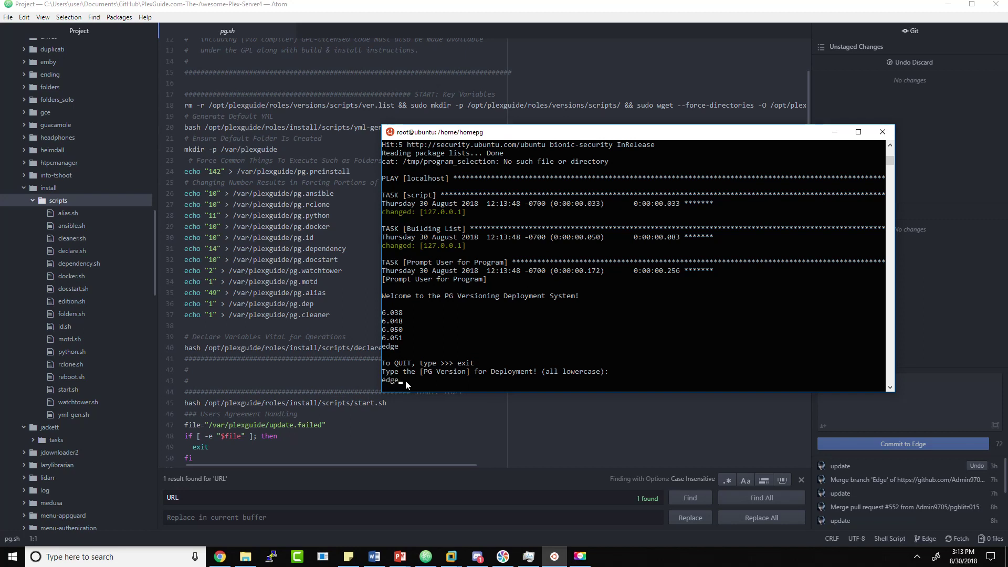
{"action": "key", "text": "BackSpace"}
{"action": "key", "text": "BackSpace"}
{"action": "key", "text": "BackSpace"}
{"action": "type", "text": "6.051"}
{"action": "key", "text": "Return"}
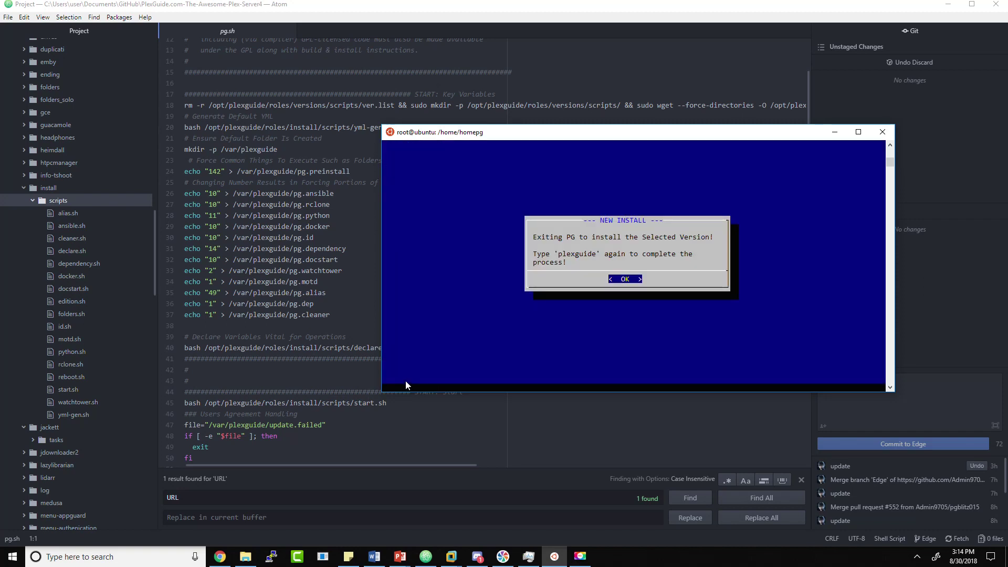
{"action": "key", "text": "Return"}
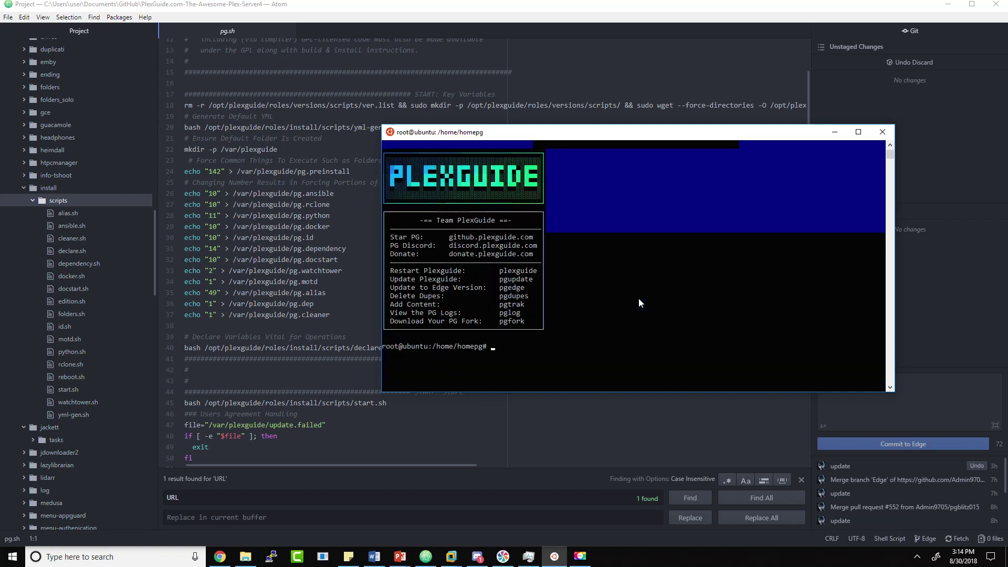
Step: Run plexguide again and choose Yes on the System Update dialog
{"action": "type", "text": "plexguide"}
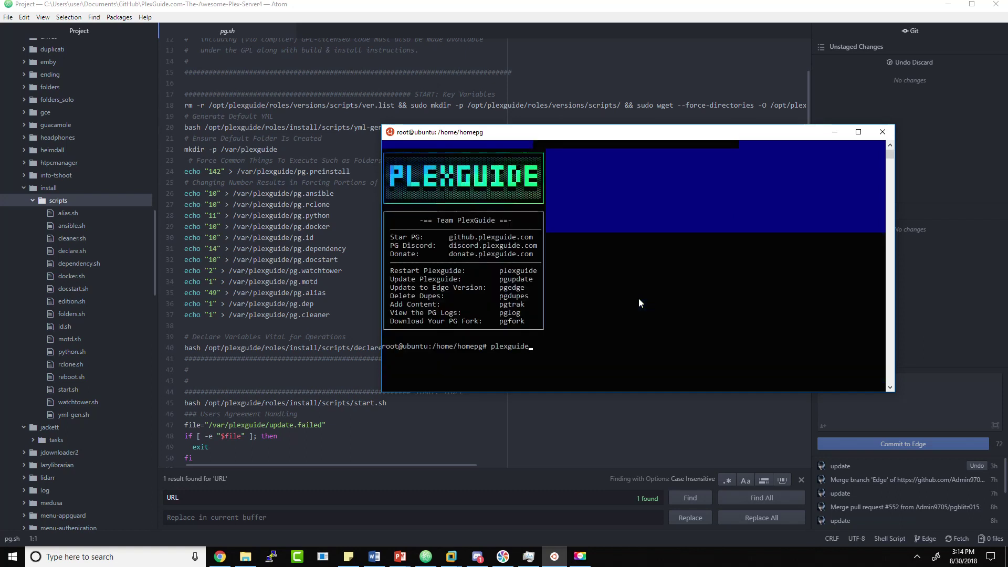
{"action": "key", "text": "Return"}
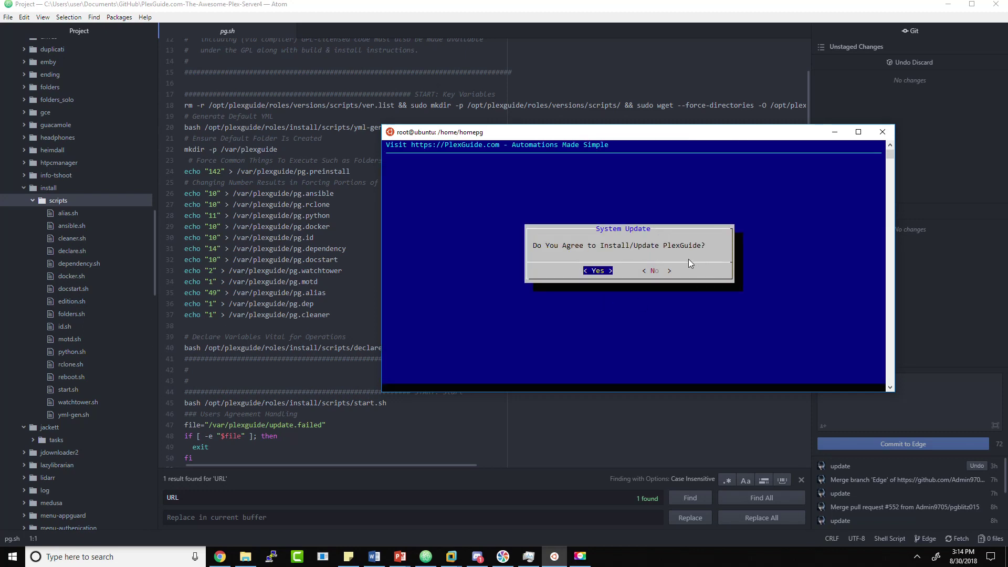
{"action": "key", "text": "Return"}
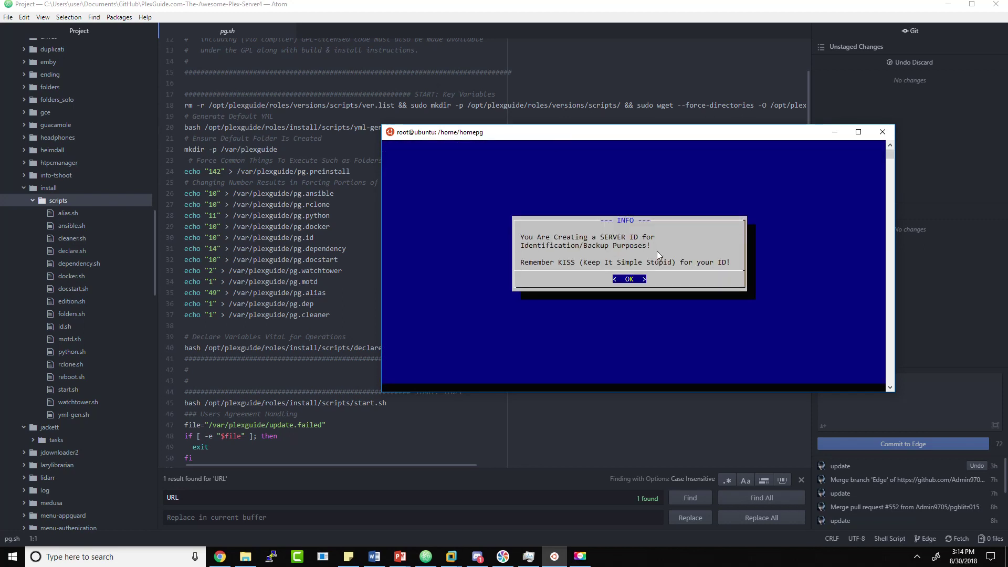
Step: Set and confirm testserver01 as the server ID, then open dependency.sh in Atom
{"action": "key", "text": "Return"}
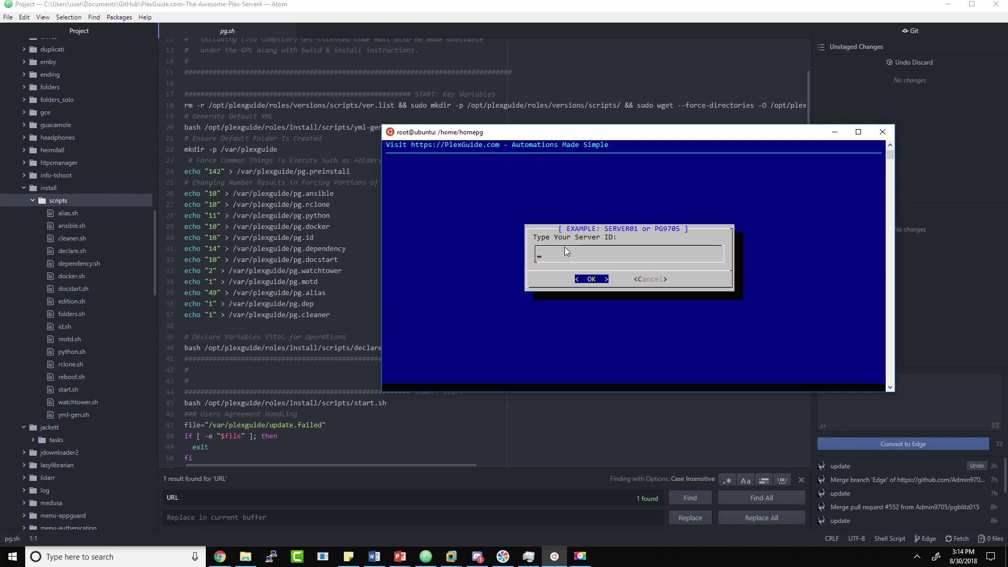
{"action": "type", "text": "adksjl;flkasdjfa;dsklfj"}
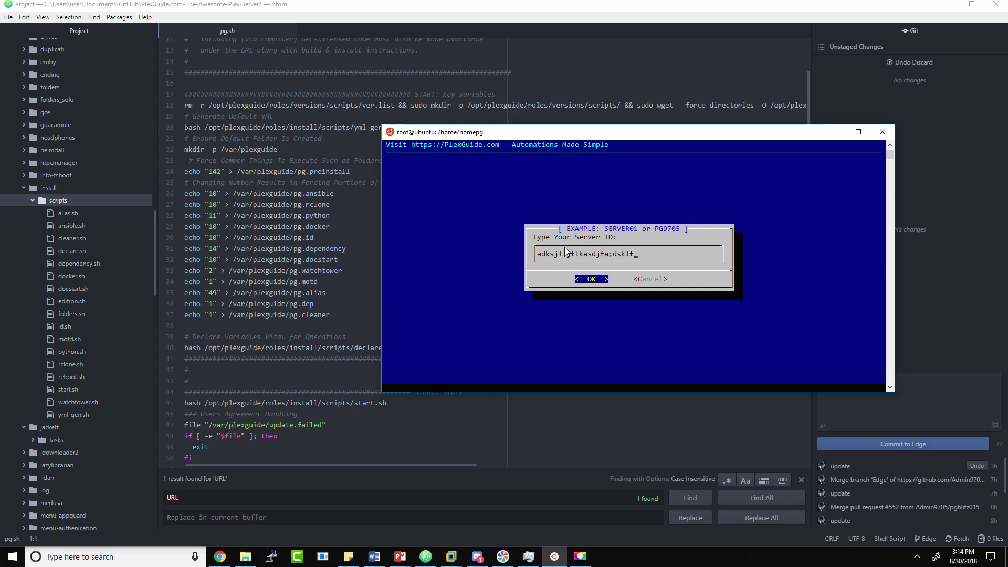
{"action": "key", "text": "BackSpace"}
{"action": "key", "text": "BackSpace"}
{"action": "key", "text": "BackSpace"}
{"action": "key", "text": "BackSpace"}
{"action": "key", "text": "BackSpace"}
{"action": "key", "text": "BackSpace"}
{"action": "key", "text": "BackSpace"}
{"action": "key", "text": "BackSpace"}
{"action": "key", "text": "BackSpace"}
{"action": "key", "text": "BackSpace"}
{"action": "key", "text": "BackSpace"}
{"action": "key", "text": "BackSpace"}
{"action": "key", "text": "BackSpace"}
{"action": "key", "text": "BackSpace"}
{"action": "key", "text": "BackSpace"}
{"action": "key", "text": "BackSpace"}
{"action": "key", "text": "BackSpace"}
{"action": "key", "text": "BackSpace"}
{"action": "key", "text": "BackSpace"}
{"action": "key", "text": "BackSpace"}
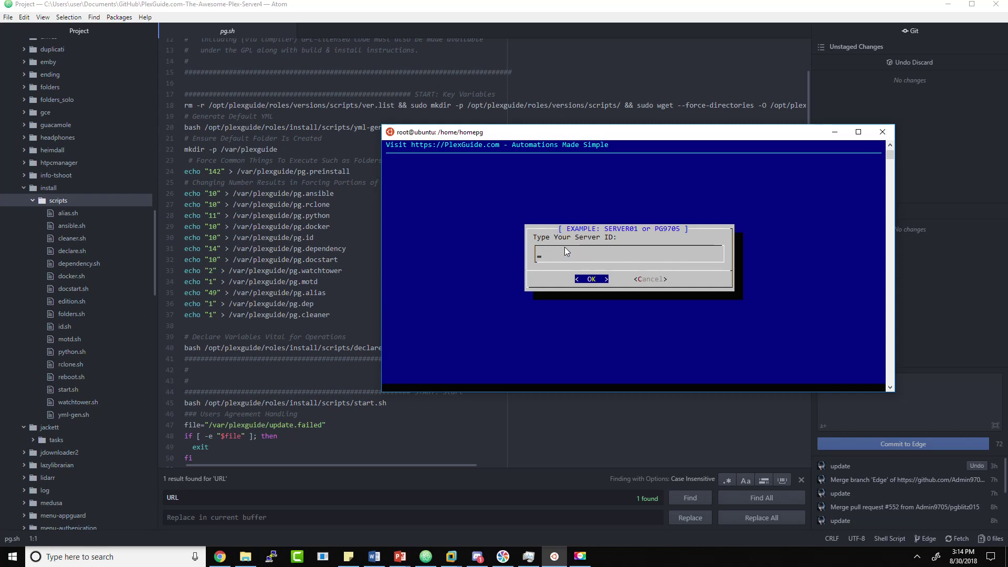
{"action": "type", "text": "testserver01"}
{"action": "key", "text": "Return"}
{"action": "key", "text": "Return"}
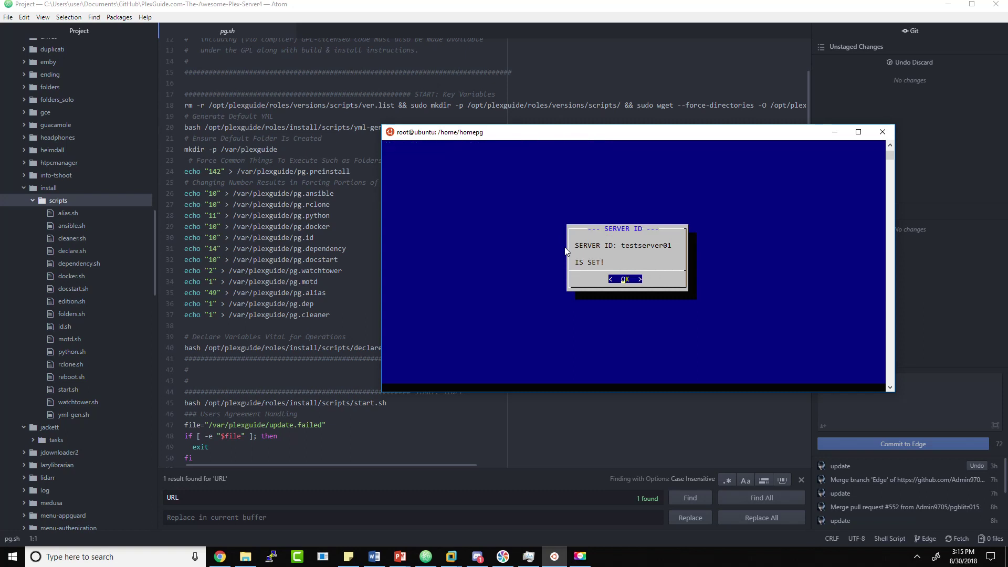
{"action": "key", "text": "Return"}
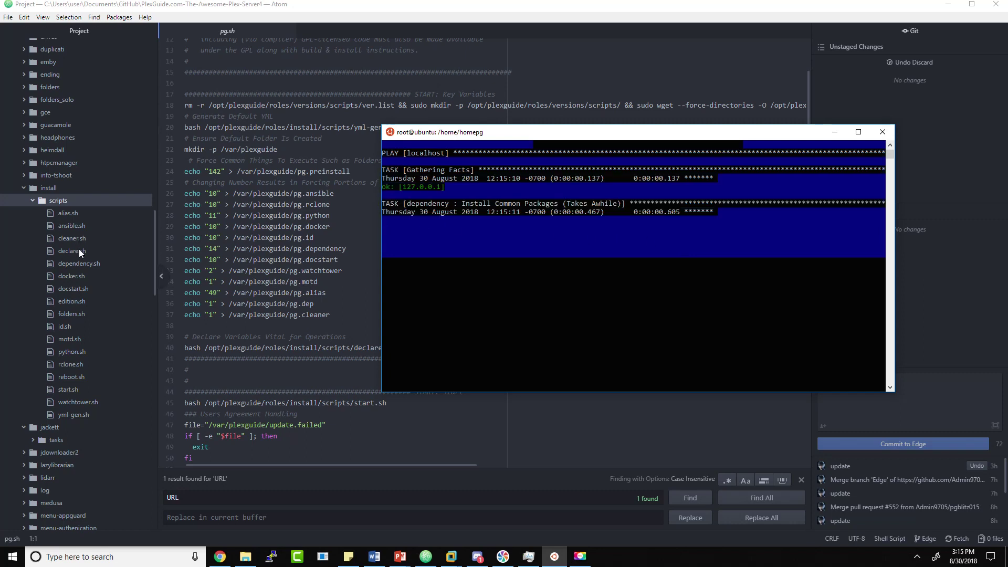
{"action": "left_click", "coordinate": [79, 263]}
Step: Open the dependency role's tasks/main.yml in Atom to view the common packages
{"action": "scroll", "coordinate": [380, 293], "scroll_direction": "down", "scroll_amount": 1}
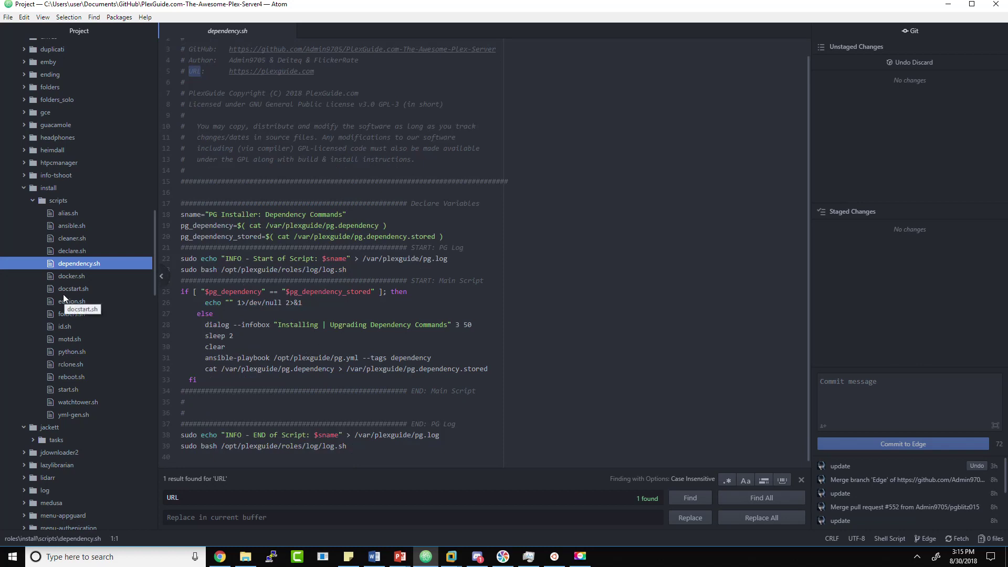
{"action": "scroll", "coordinate": [63, 294], "scroll_direction": "down", "scroll_amount": 3}
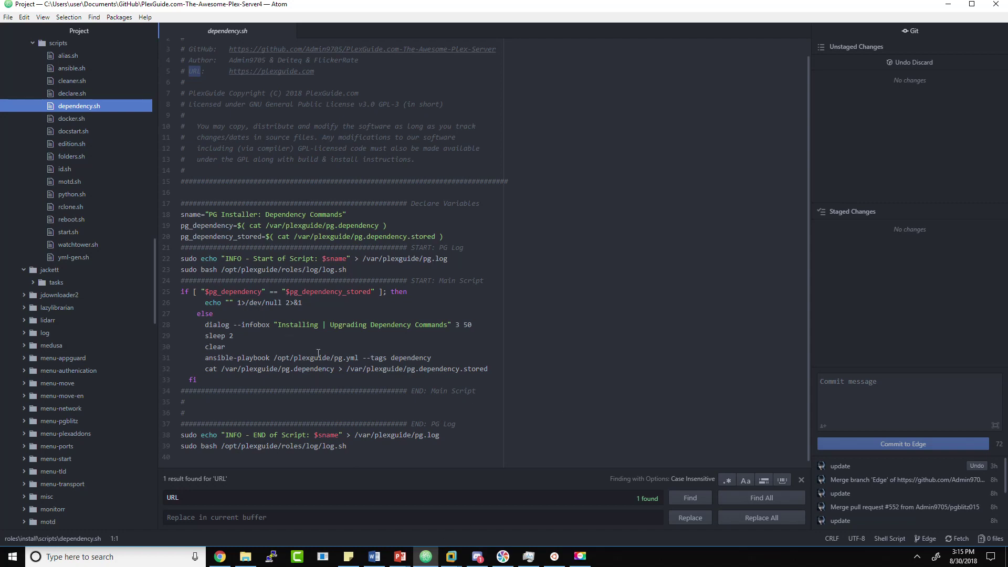
{"action": "scroll", "coordinate": [23, 275], "scroll_direction": "down", "scroll_amount": 10}
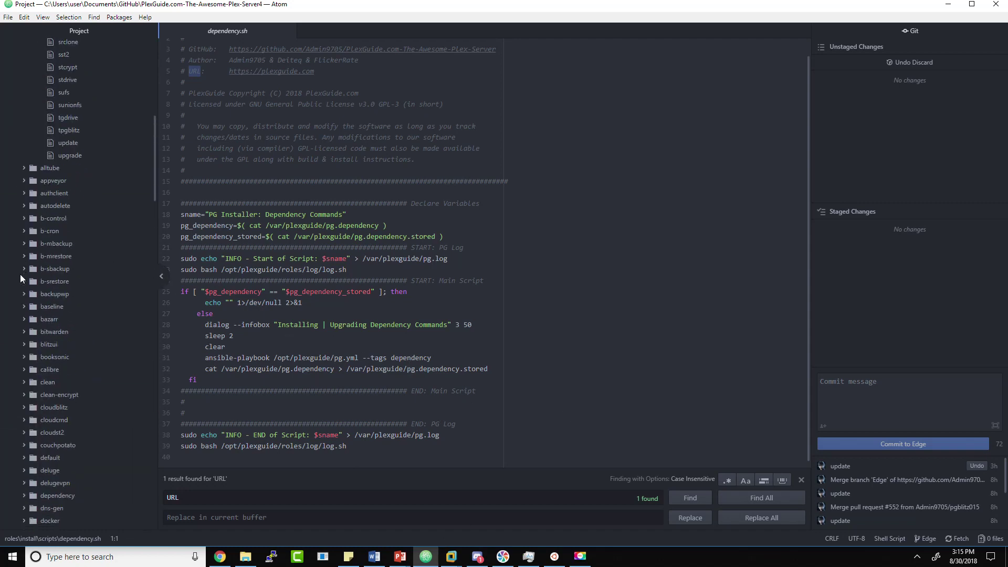
{"action": "scroll", "coordinate": [61, 292], "scroll_direction": "down", "scroll_amount": 1}
{"action": "left_click", "coordinate": [52, 341]}
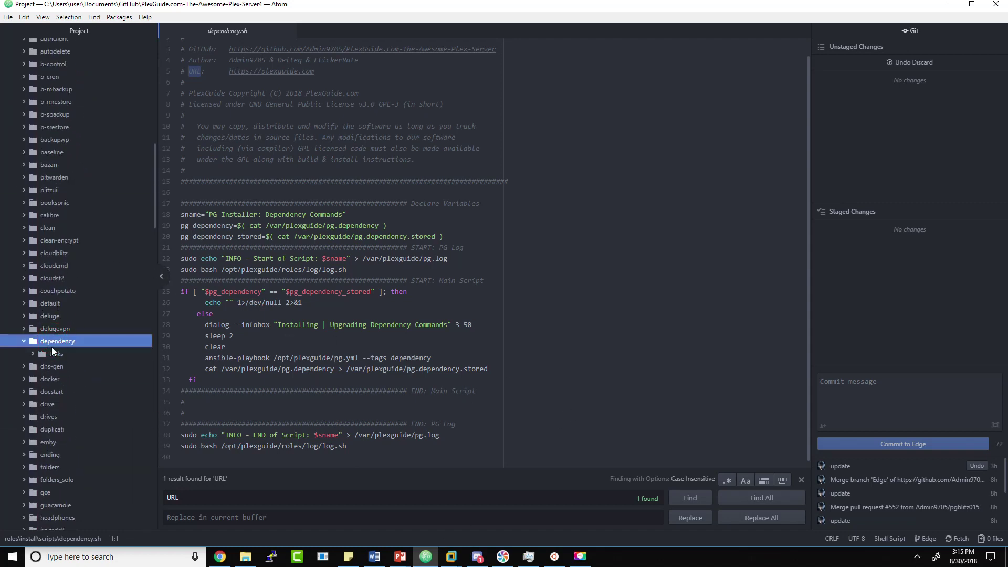
{"action": "left_click", "coordinate": [53, 354]}
{"action": "left_click", "coordinate": [55, 367]}
{"action": "scroll", "coordinate": [229, 239], "scroll_direction": "down", "scroll_amount": 5}
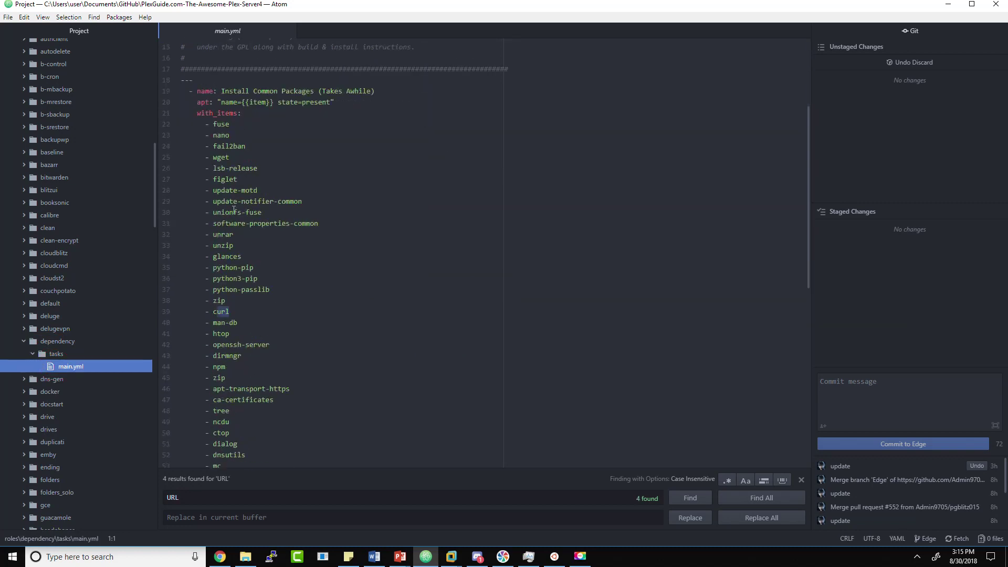
{"action": "scroll", "coordinate": [220, 457], "scroll_direction": "up", "scroll_amount": 1}
{"action": "left_click", "coordinate": [61, 341]}
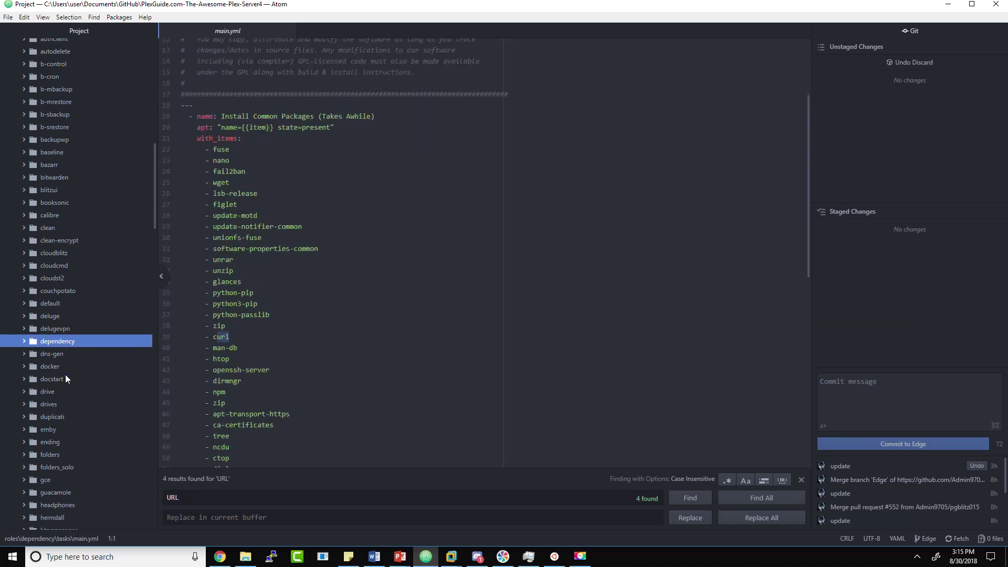
Step: Move the running terminal to the top right to follow the install, then open pg.sh
{"action": "scroll", "coordinate": [65, 374], "scroll_direction": "down", "scroll_amount": 5}
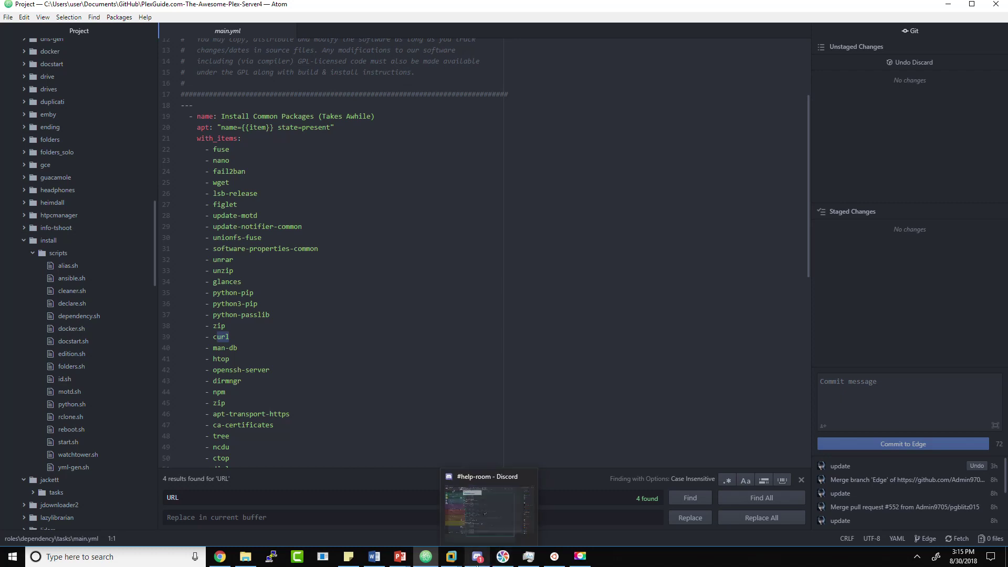
{"action": "left_click", "coordinate": [553, 559]}
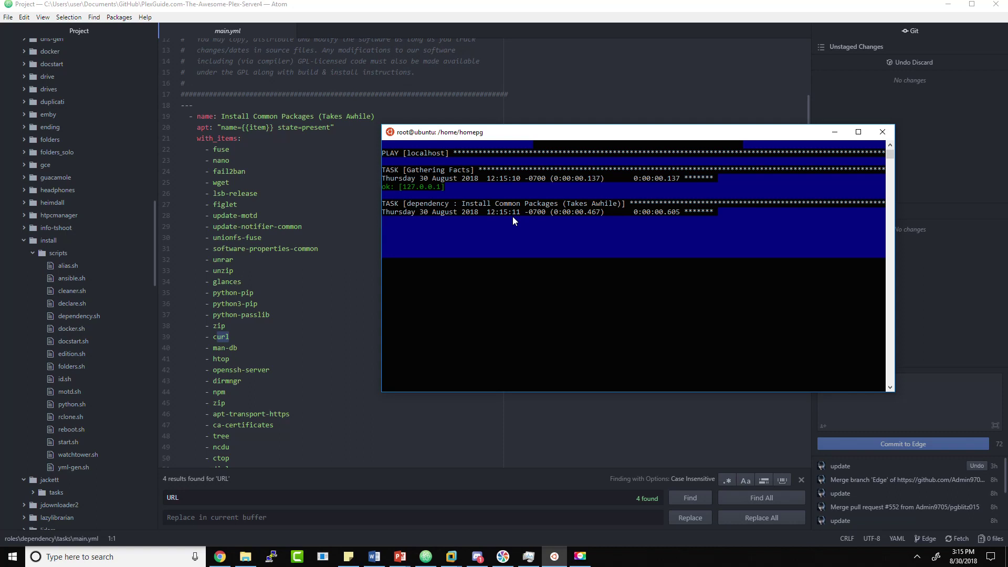
{"action": "scroll", "coordinate": [216, 209], "scroll_direction": "down", "scroll_amount": 2}
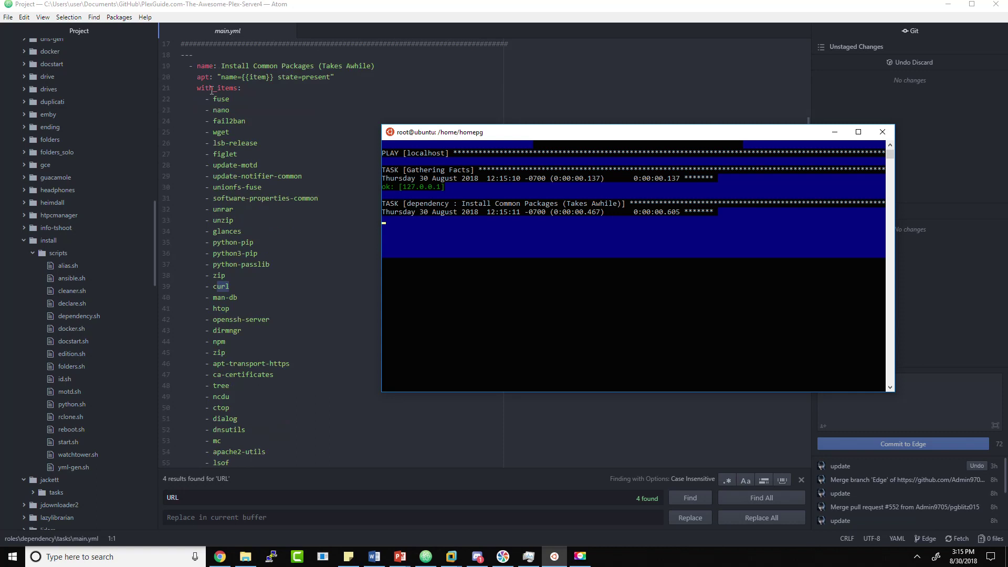
{"action": "scroll", "coordinate": [202, 149], "scroll_direction": "down", "scroll_amount": 2}
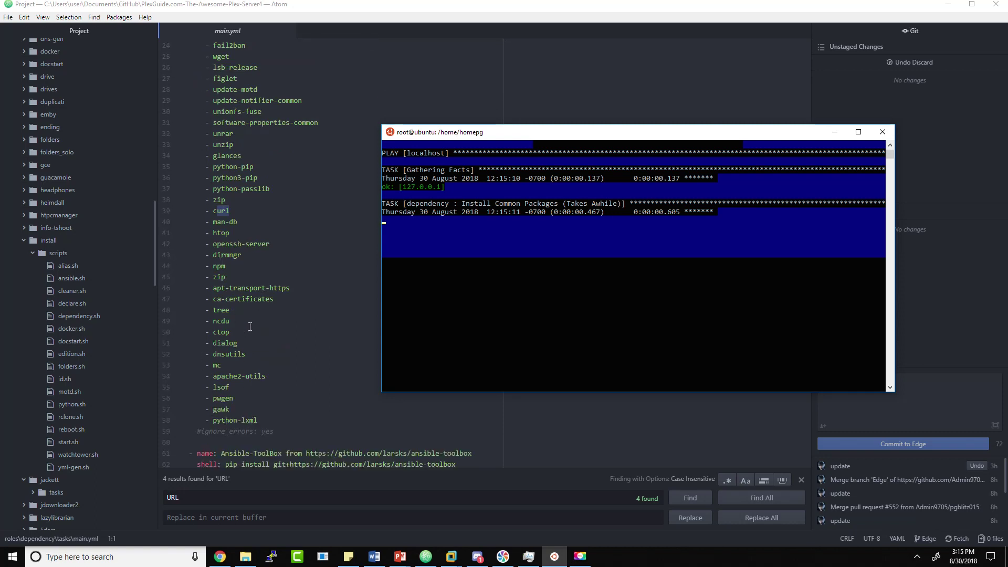
{"action": "scroll", "coordinate": [207, 242], "scroll_direction": "up", "scroll_amount": 2}
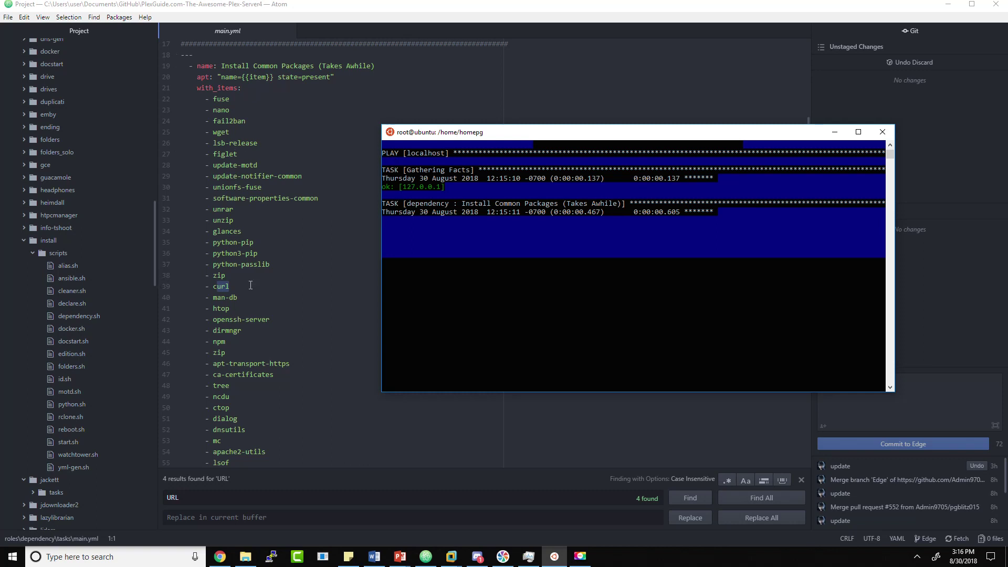
{"action": "scroll", "coordinate": [251, 285], "scroll_direction": "down", "scroll_amount": 3}
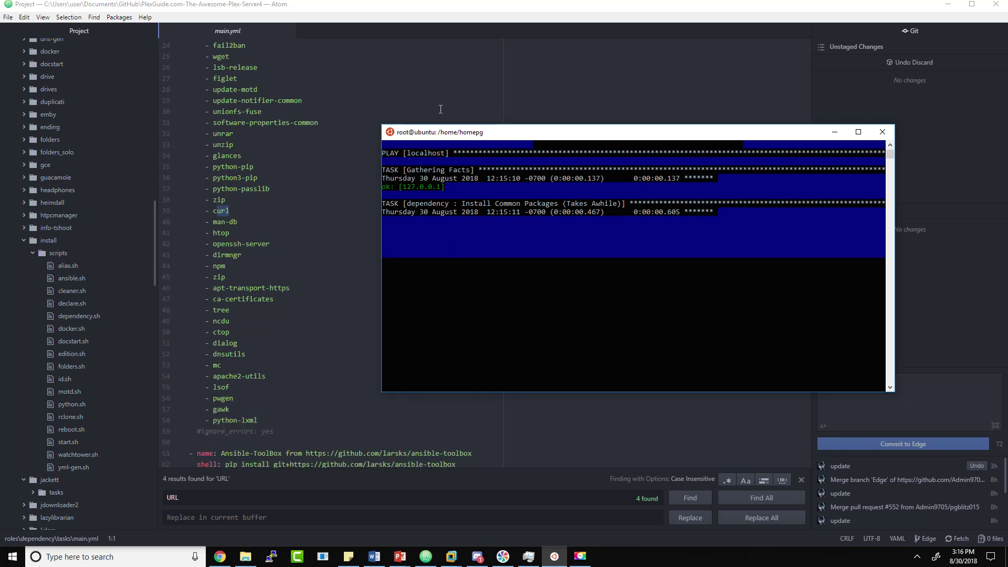
{"action": "left_click_drag", "start_coordinate": [450, 138], "coordinate": [568, 81]}
{"action": "scroll", "coordinate": [48, 395], "scroll_direction": "down", "scroll_amount": 20}
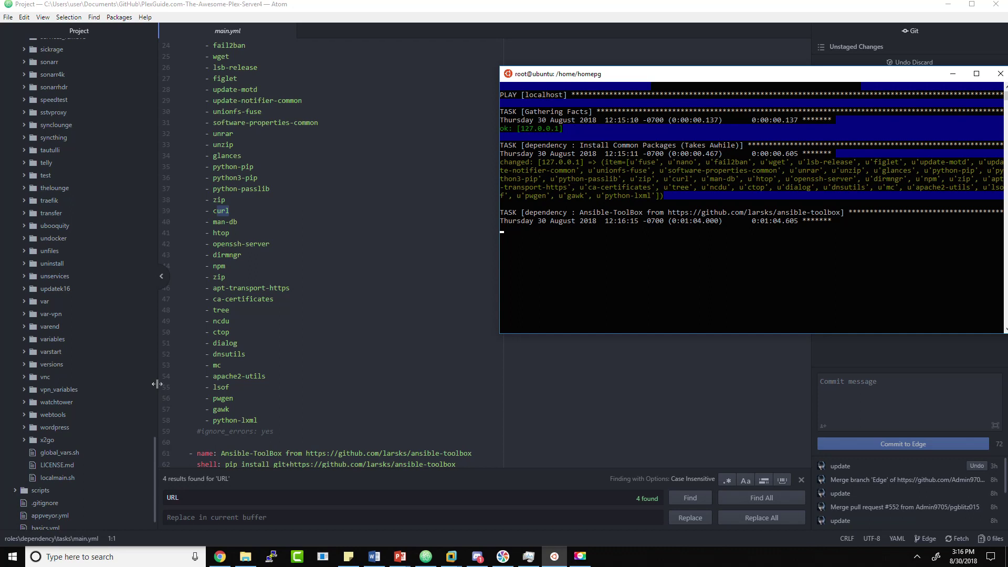
{"action": "scroll", "coordinate": [66, 499], "scroll_direction": "down", "scroll_amount": 2}
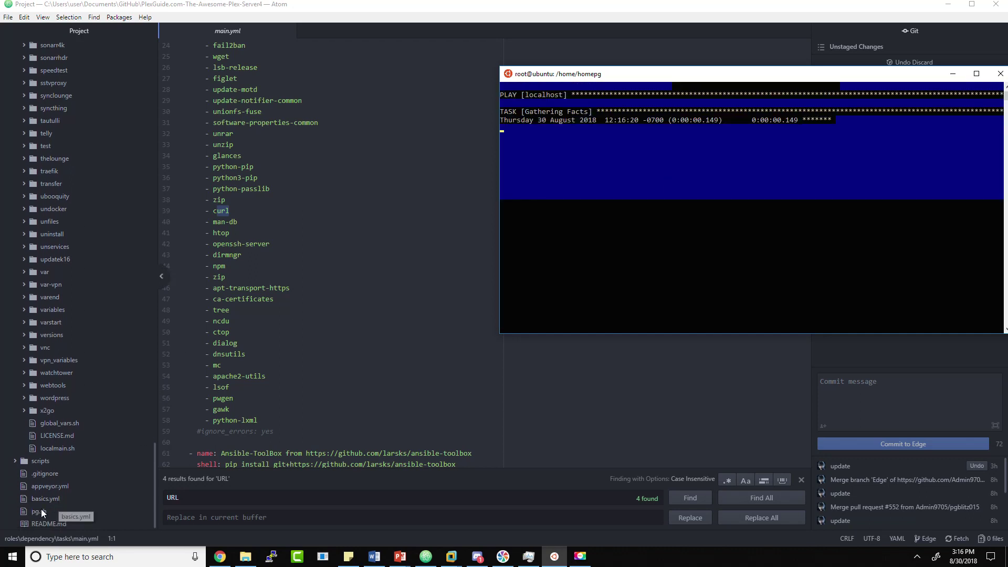
{"action": "left_click", "coordinate": [41, 510]}
Step: Bring the terminal forward, shift it left, and let the installer reach the Docker install
{"action": "scroll", "coordinate": [309, 386], "scroll_direction": "down", "scroll_amount": 3}
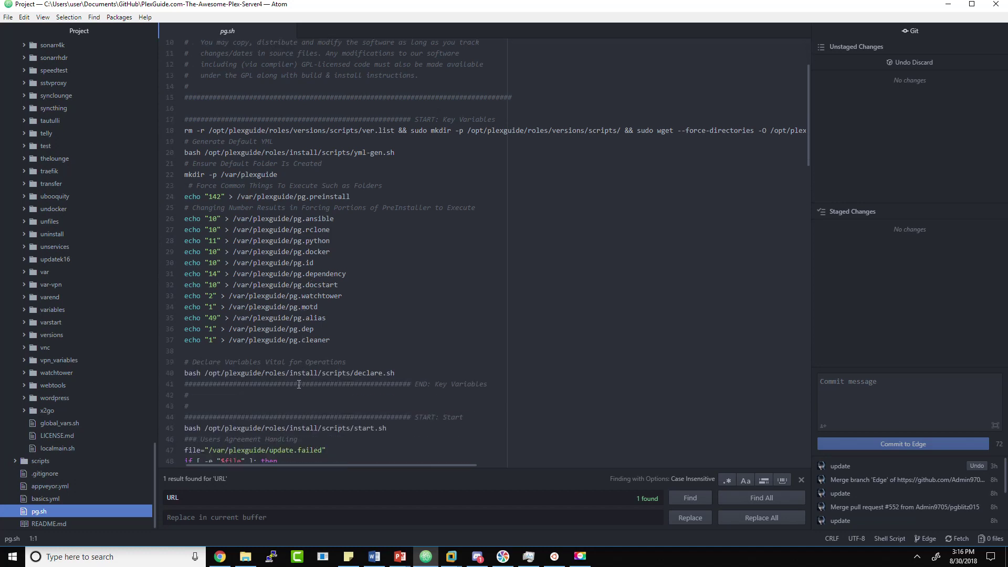
{"action": "left_click", "coordinate": [554, 557]}
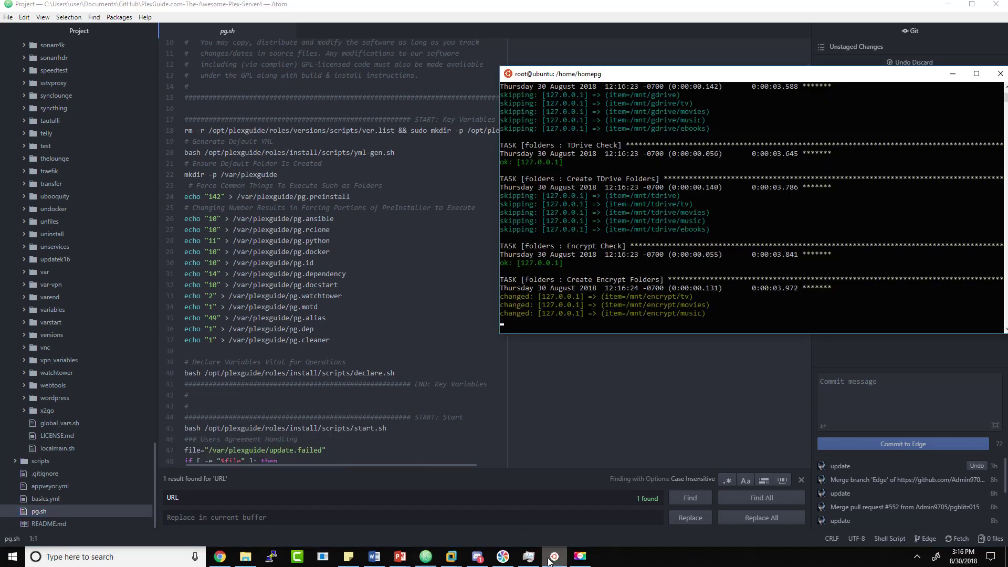
{"action": "left_click_drag", "start_coordinate": [618, 74], "coordinate": [507, 81]}
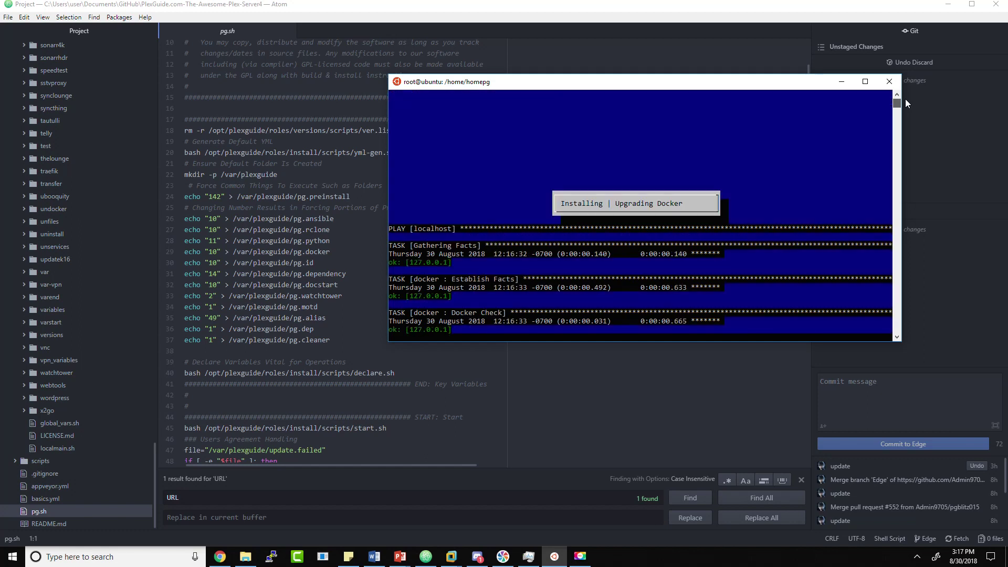
{"action": "left_click", "coordinate": [897, 142]}
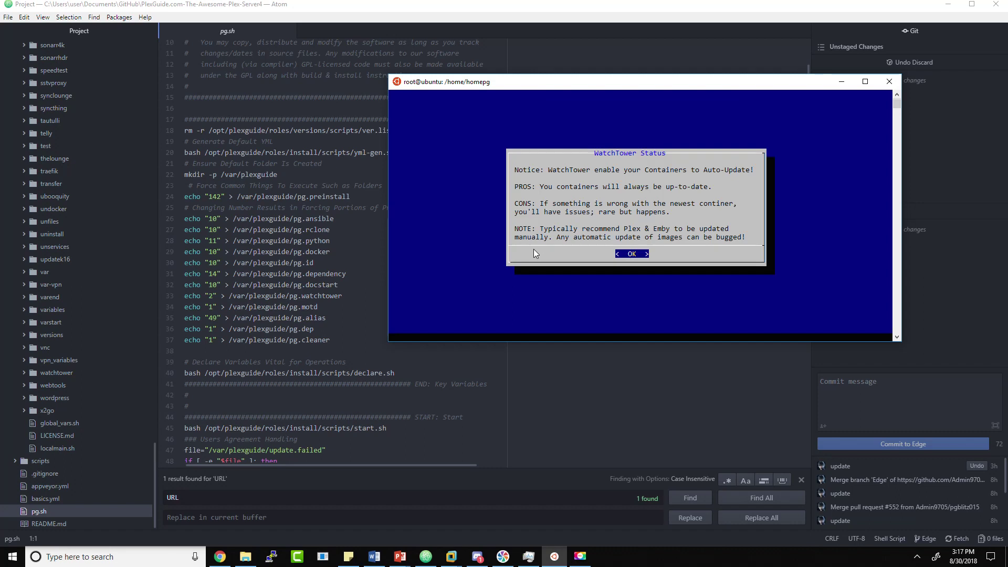
Step: Dismiss the WatchTower notice and select 'Update All Containers - Except Plex & Emby'
{"action": "key", "text": "Return"}
{"action": "key", "text": "Down"}
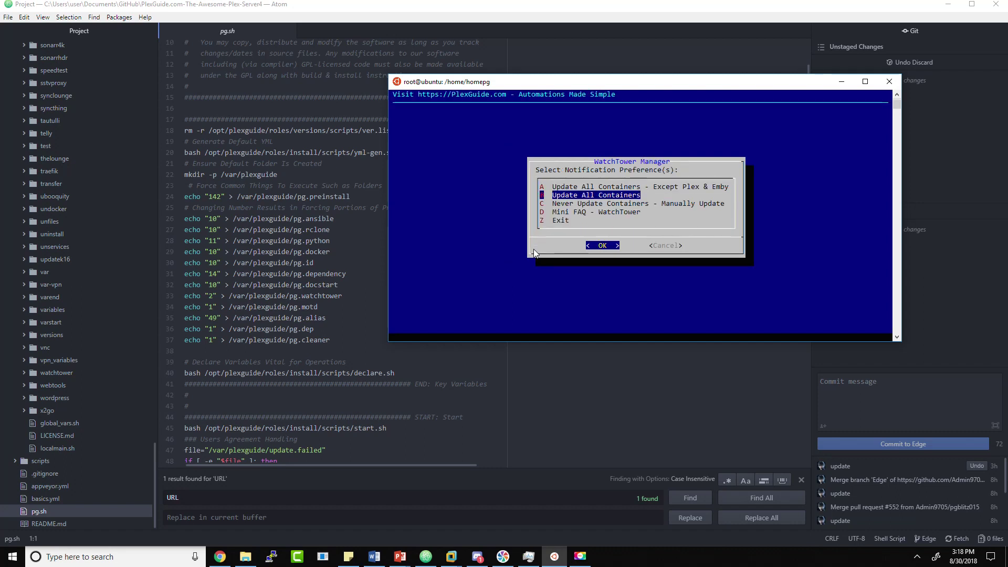
{"action": "key", "text": "Up"}
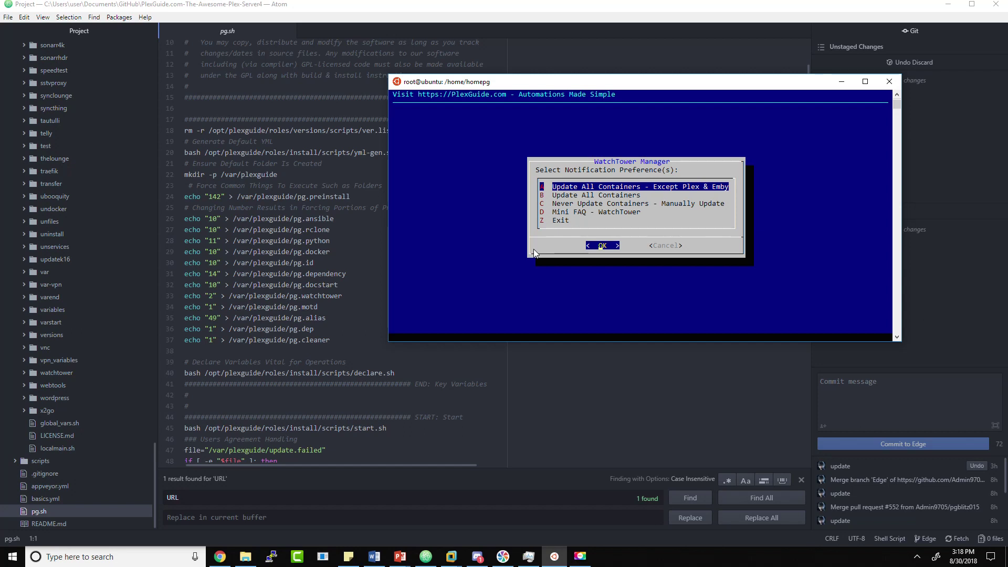
{"action": "key", "text": "Down"}
{"action": "key", "text": "Up"}
{"action": "key", "text": "Down"}
{"action": "key", "text": "Down"}
{"action": "key", "text": "Up"}
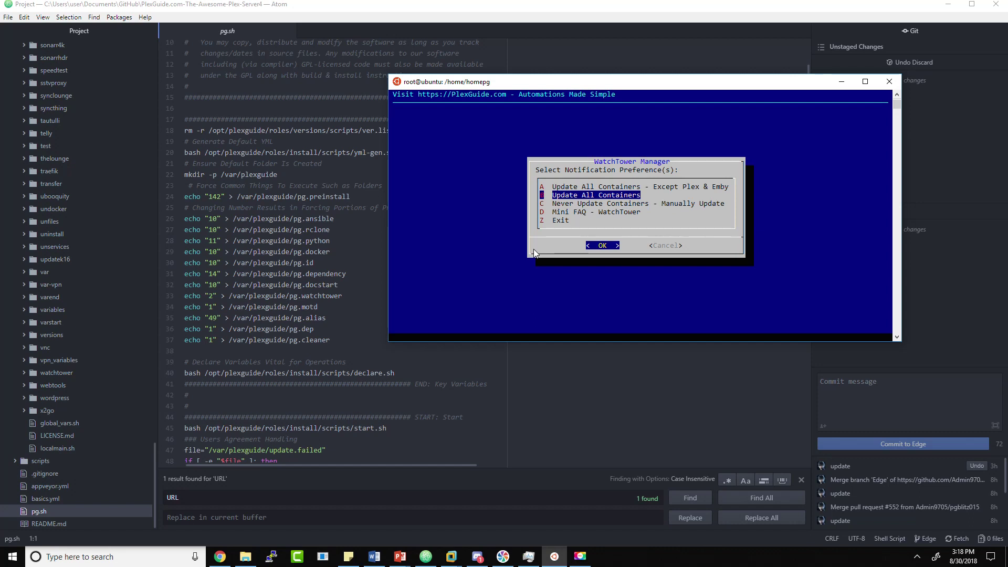
{"action": "key", "text": "Up"}
{"action": "key", "text": "Down"}
{"action": "key", "text": "Up"}
{"action": "key", "text": "Down"}
{"action": "key", "text": "Down"}
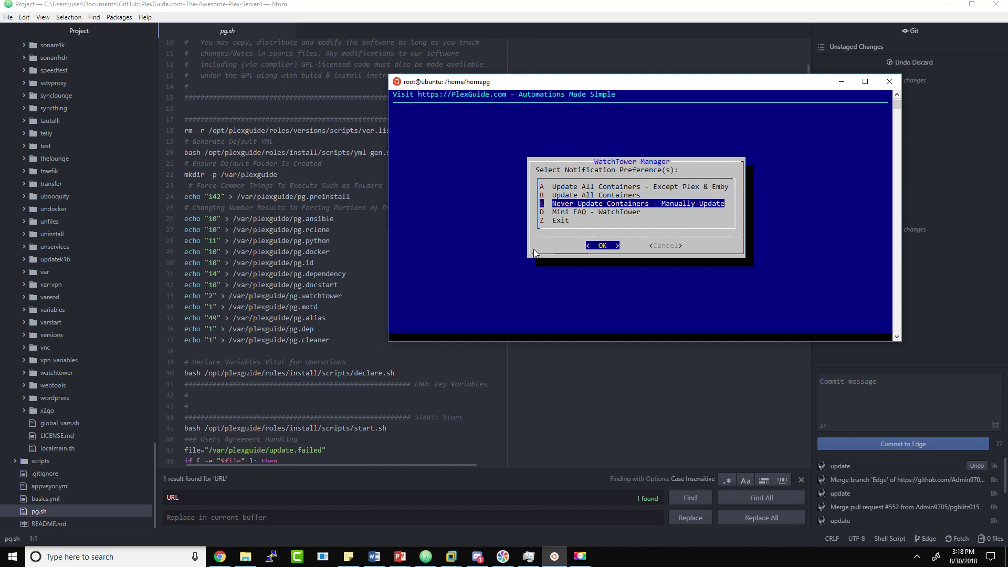
{"action": "key", "text": "Up"}
{"action": "key", "text": "Up"}
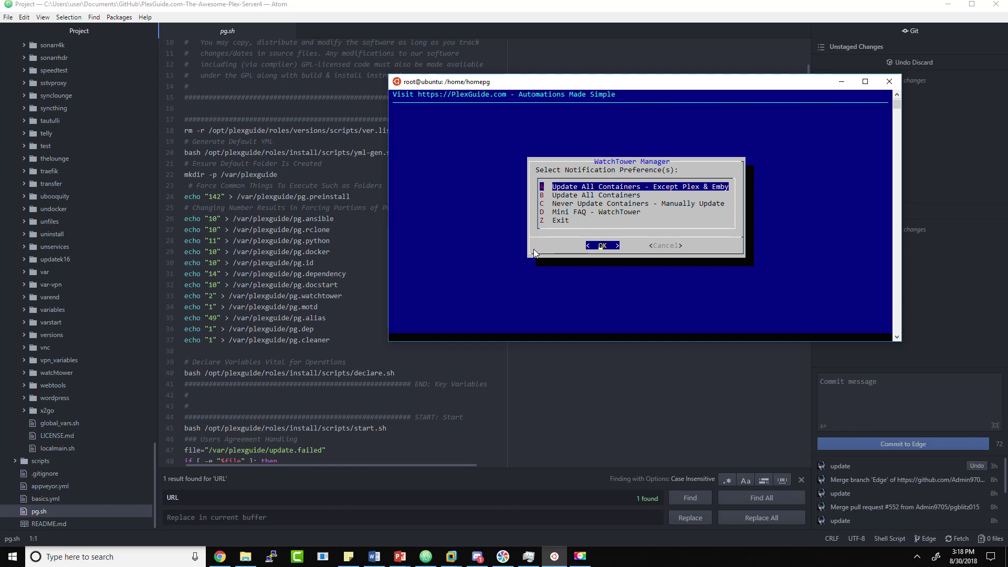
{"action": "key", "text": "Down"}
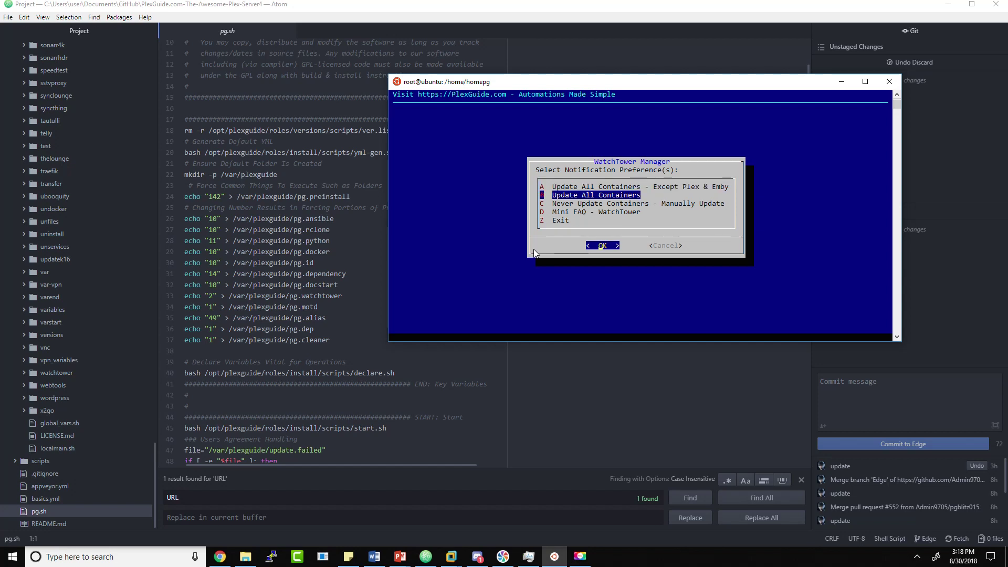
{"action": "key", "text": "Up"}
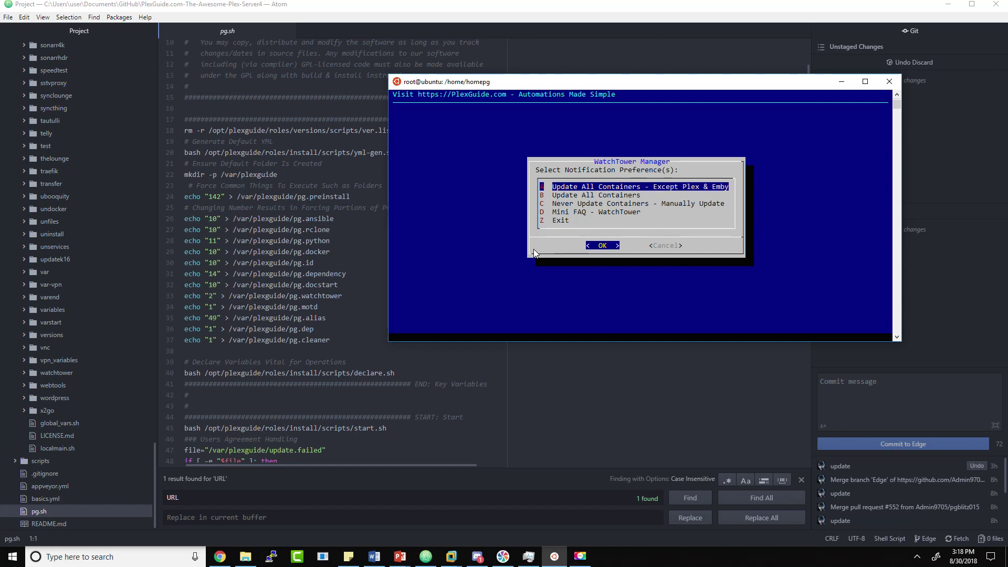
{"action": "key", "text": "Down"}
{"action": "key", "text": "Down"}
{"action": "key", "text": "Up"}
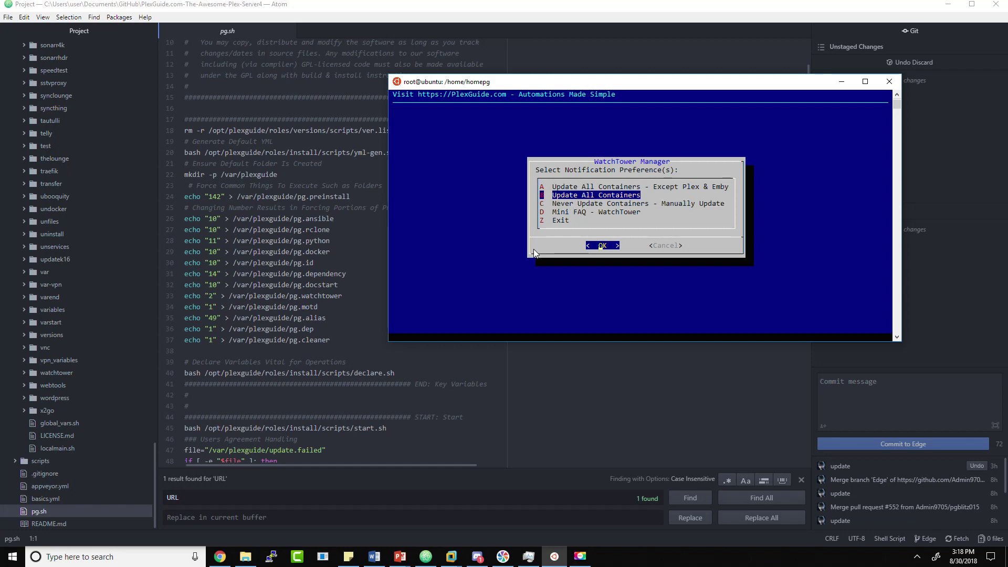
{"action": "key", "text": "Down"}
{"action": "key", "text": "Up"}
{"action": "key", "text": "Up"}
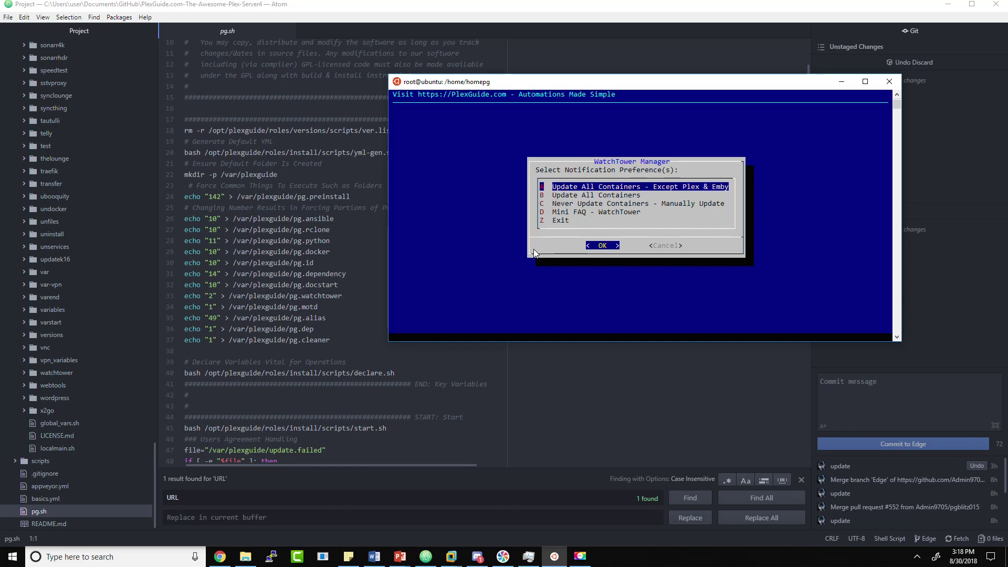
{"action": "key", "text": "Return"}
{"action": "key", "text": "Return"}
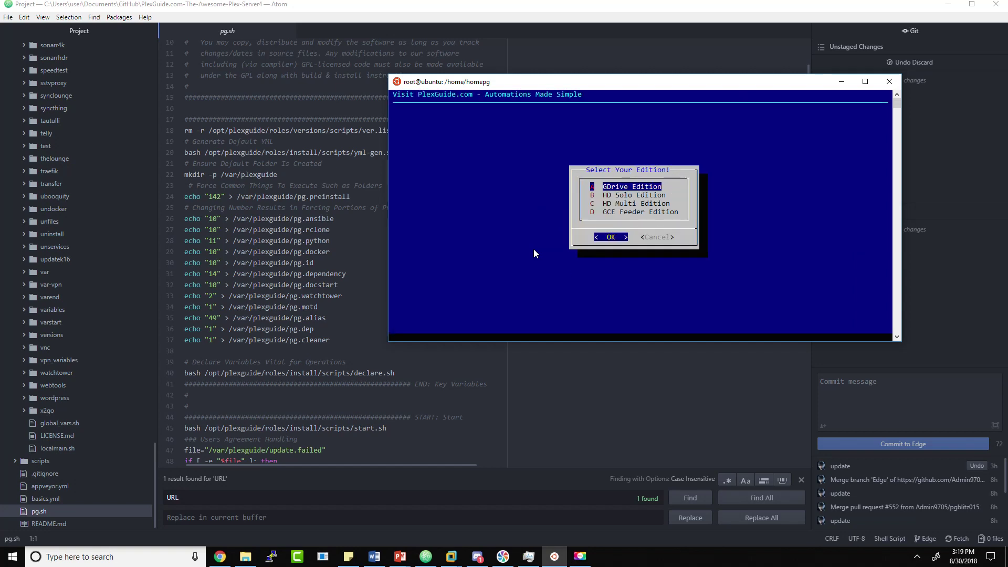
Step: Compare the four editions and confirm GDrive Edition to finish setup
{"action": "key", "text": "Down"}
{"action": "key", "text": "Down"}
{"action": "key", "text": "Up"}
{"action": "key", "text": "Up"}
{"action": "key", "text": "Down"}
{"action": "key", "text": "Down"}
{"action": "key", "text": "Up"}
{"action": "key", "text": "Up"}
{"action": "key", "text": "Down"}
{"action": "key", "text": "Down"}
{"action": "key", "text": "Down"}
{"action": "key", "text": "Up"}
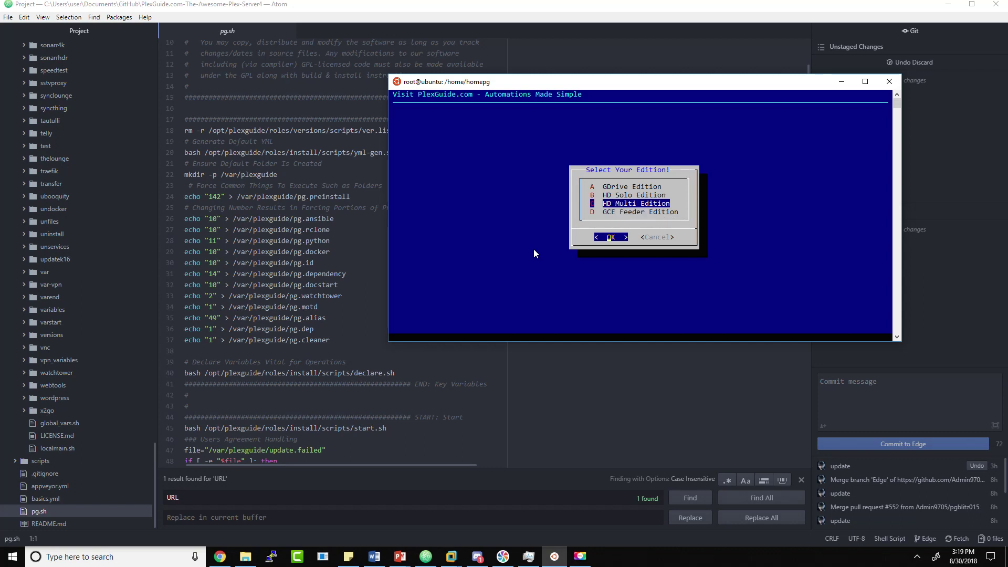
{"action": "key", "text": "Up"}
{"action": "key", "text": "Up"}
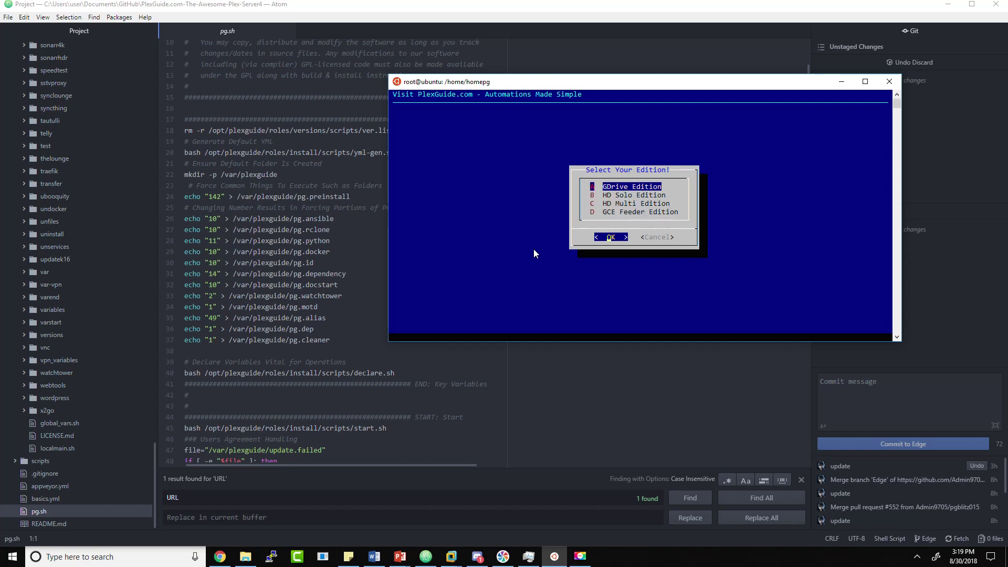
{"action": "key", "text": "Down"}
{"action": "key", "text": "Up"}
{"action": "key", "text": "Down"}
{"action": "key", "text": "Up"}
{"action": "key", "text": "Down"}
{"action": "key", "text": "Up"}
{"action": "key", "text": "Down"}
{"action": "key", "text": "Down"}
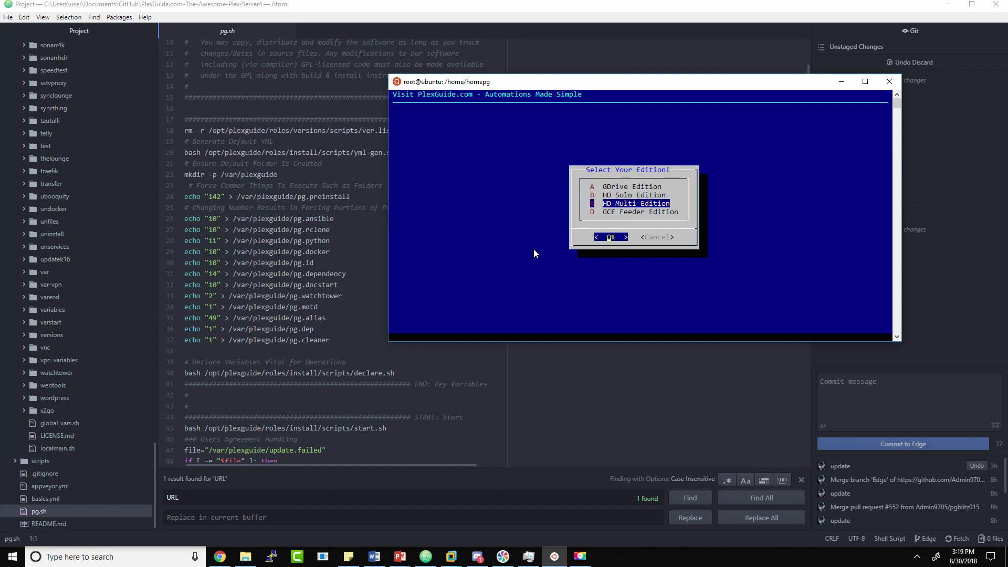
{"action": "key", "text": "Down"}
{"action": "key", "text": "Up"}
{"action": "key", "text": "Up"}
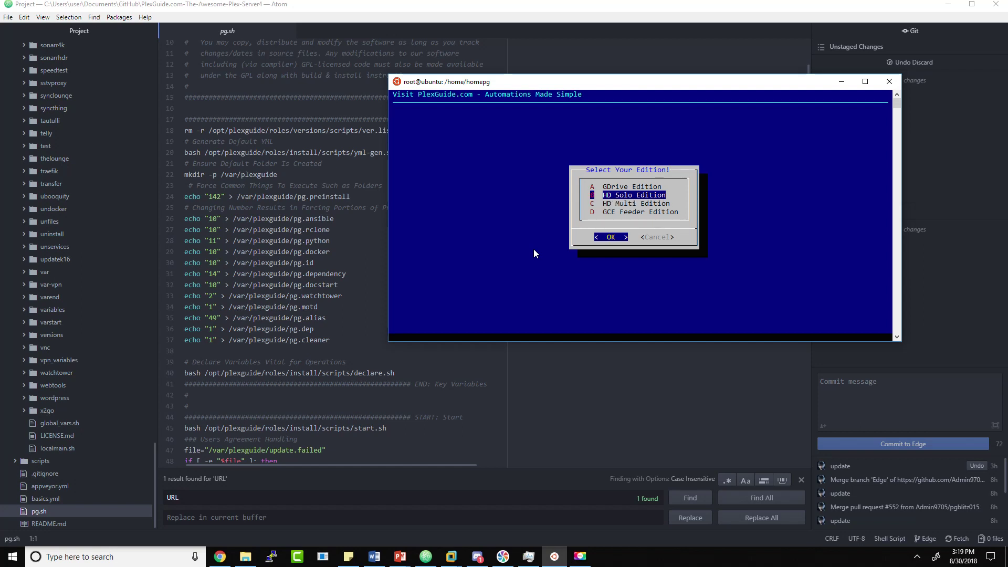
{"action": "key", "text": "Up"}
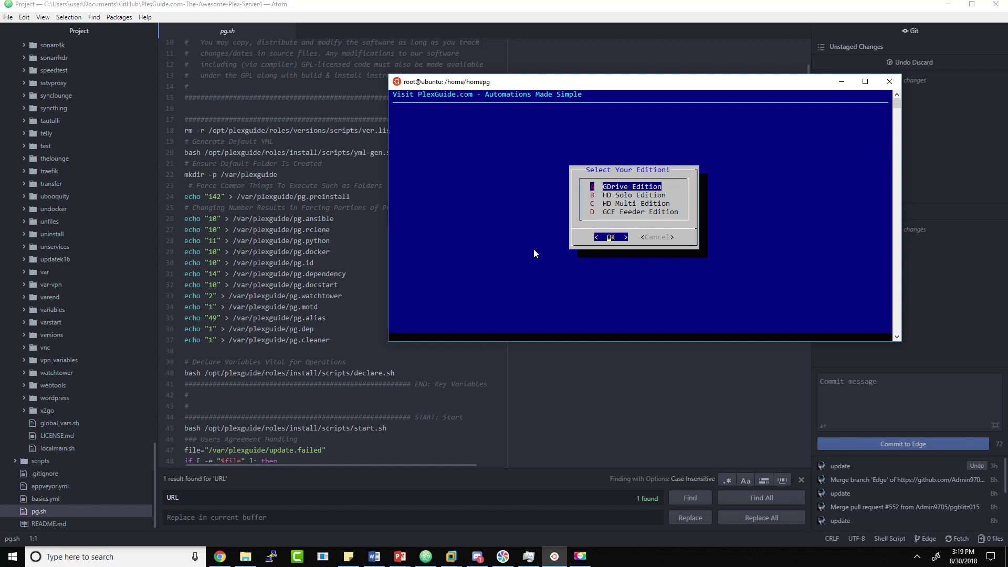
{"action": "key", "text": "Down"}
{"action": "key", "text": "Up"}
{"action": "key", "text": "Down"}
{"action": "key", "text": "Up"}
{"action": "key", "text": "Down"}
{"action": "key", "text": "Down"}
{"action": "key", "text": "Down"}
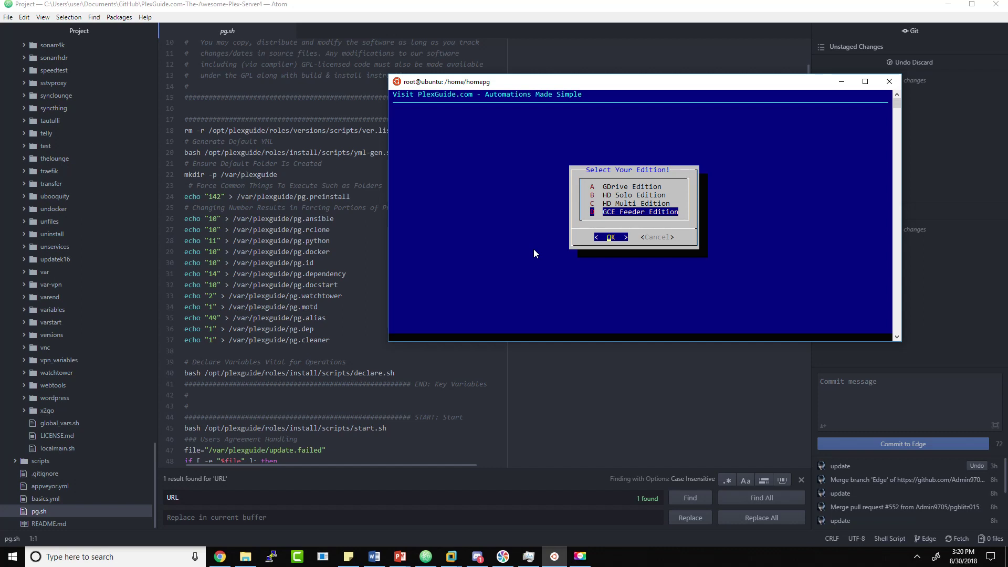
{"action": "key", "text": "Up"}
{"action": "key", "text": "Up"}
{"action": "key", "text": "Up"}
{"action": "key", "text": "Return"}
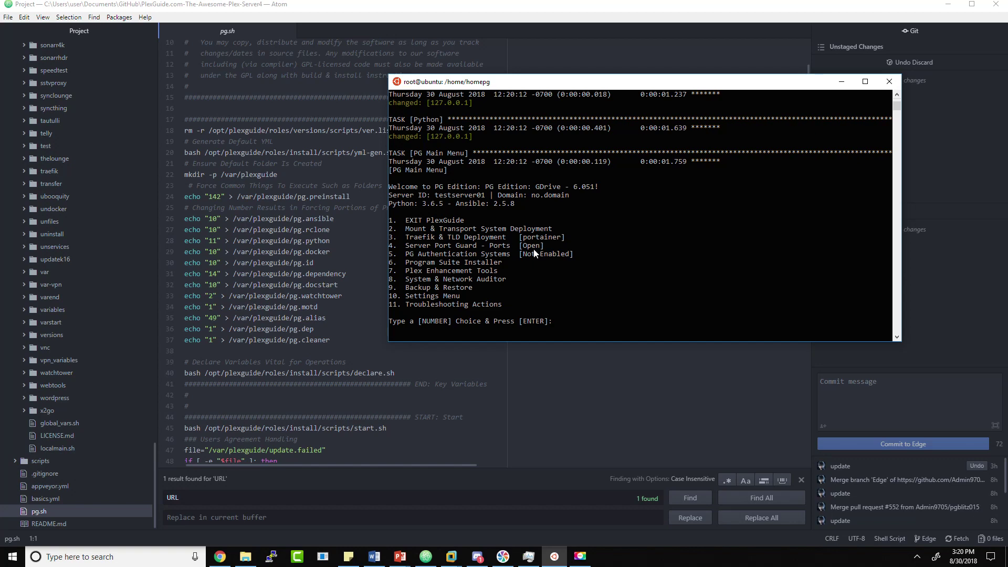
Step: Exit PlexGuide with option 1 and run the pgupdate command
{"action": "type", "text": "1"}
{"action": "key", "text": "Return"}
{"action": "type", "text": "pgu"}
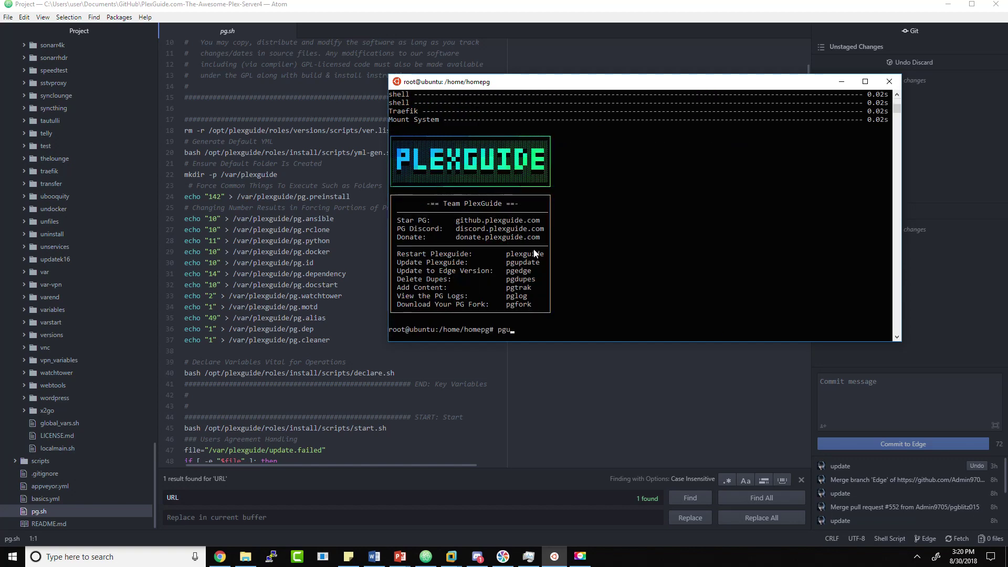
{"action": "type", "text": "pdate"}
{"action": "key", "text": "Return"}
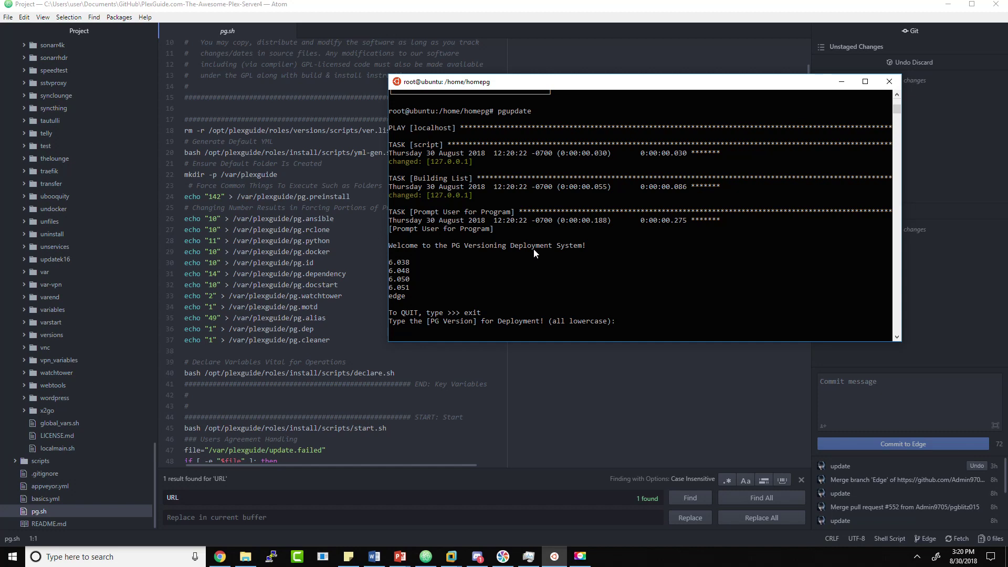
Step: Enter version 6.051 at the version prompt to redeploy it
{"action": "type", "text": "6"}
{"action": "key", "text": "BackSpace"}
{"action": "type", "text": "6.051"}
{"action": "key", "text": "BackSpace"}
{"action": "key", "text": "BackSpace"}
{"action": "key", "text": "BackSpace"}
{"action": "key", "text": "BackSpace"}
{"action": "key", "text": "BackSpace"}
{"action": "left_click", "coordinate": [404, 328]}
{"action": "type", "text": "6.051"}
{"action": "key", "text": "Return"}
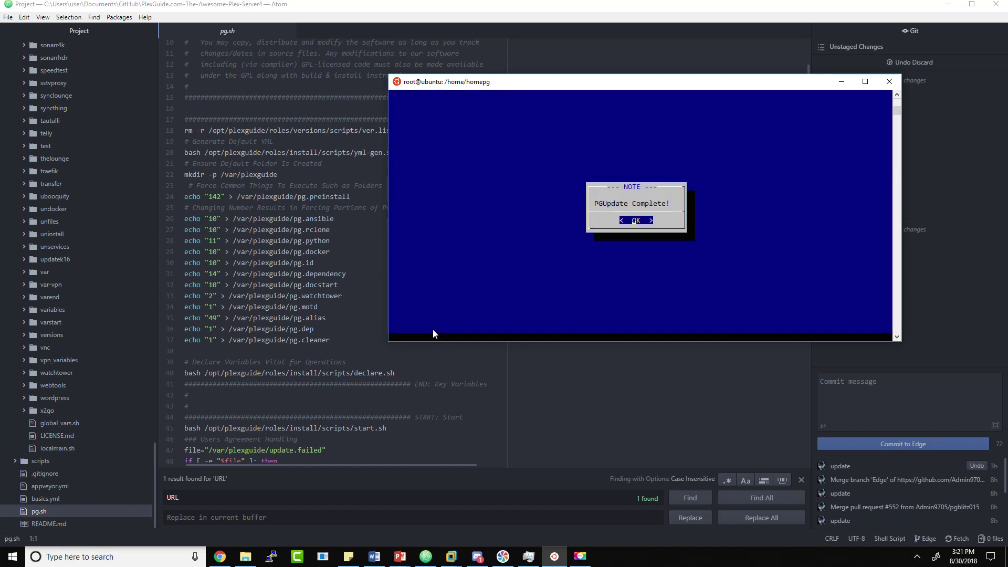
Step: Dismiss the update notice, relaunch plexguide, and choose main-menu option 6 for PG Authentication
{"action": "key", "text": "Return"}
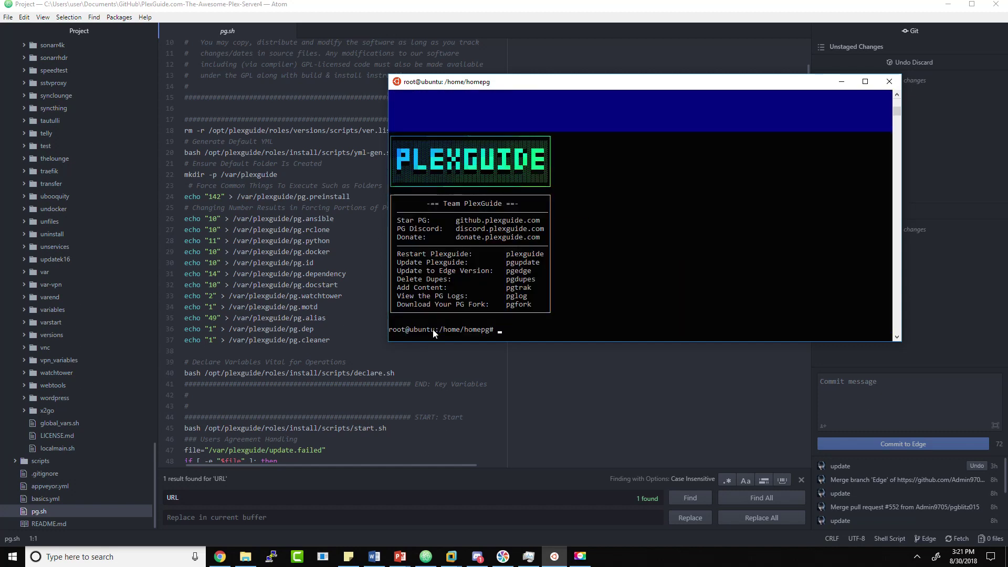
{"action": "type", "text": "plexguide"}
{"action": "key", "text": "Return"}
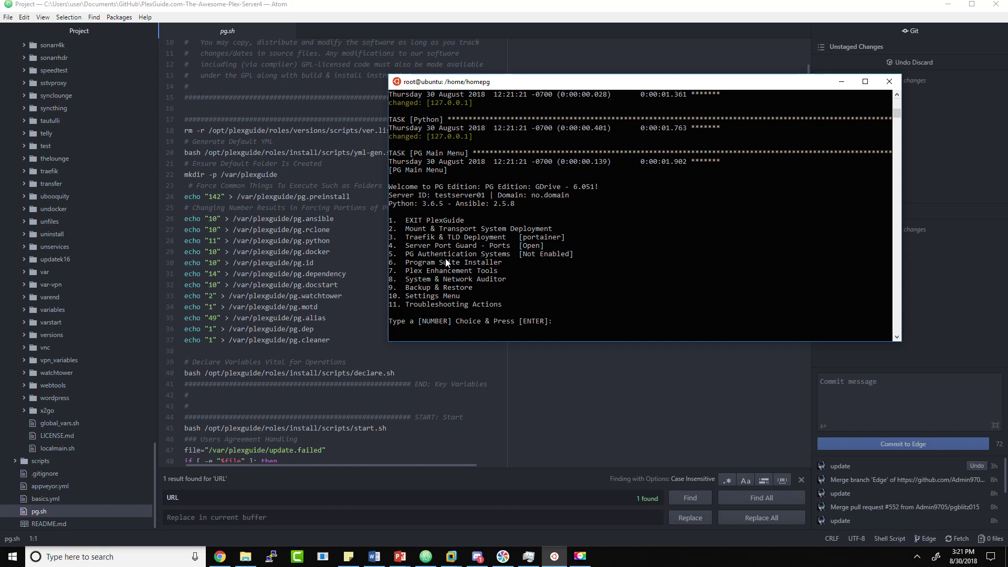
{"action": "type", "text": "6"}
{"action": "key", "text": "Return"}
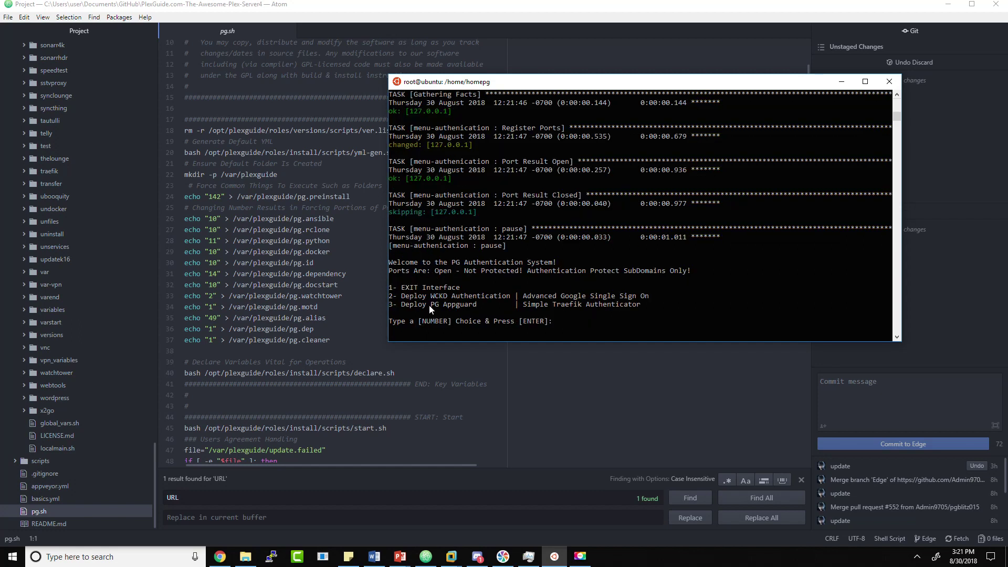
Step: Enter option 1 to exit the PG Authentication interface
{"action": "type", "text": "1"}
{"action": "key", "text": "Return"}
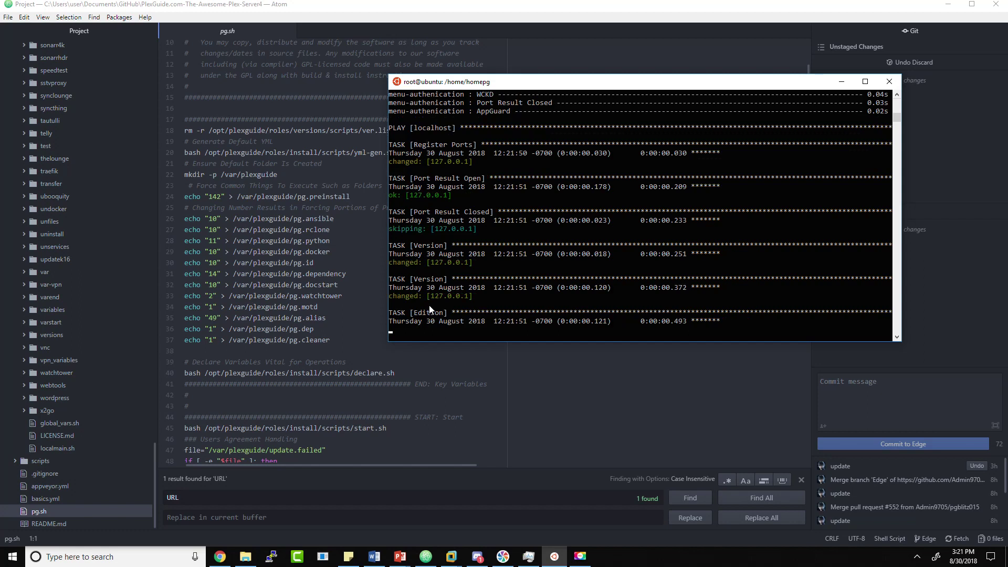